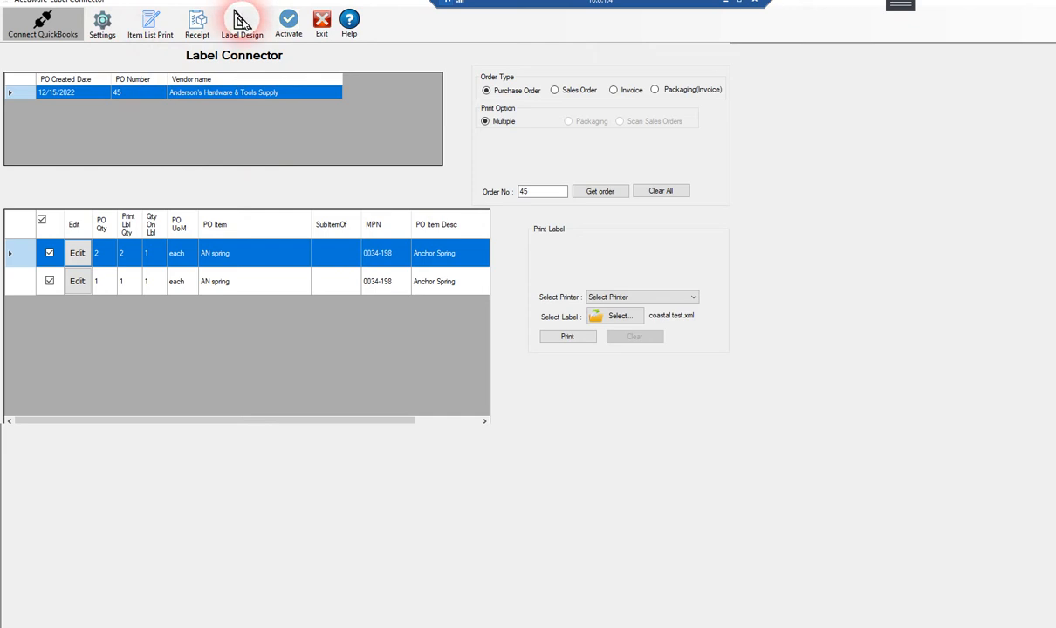
# Step: Create a new Purchase Order label template 4 inches wide and 3 inches high in the label designer
pyautogui.click(241, 20)
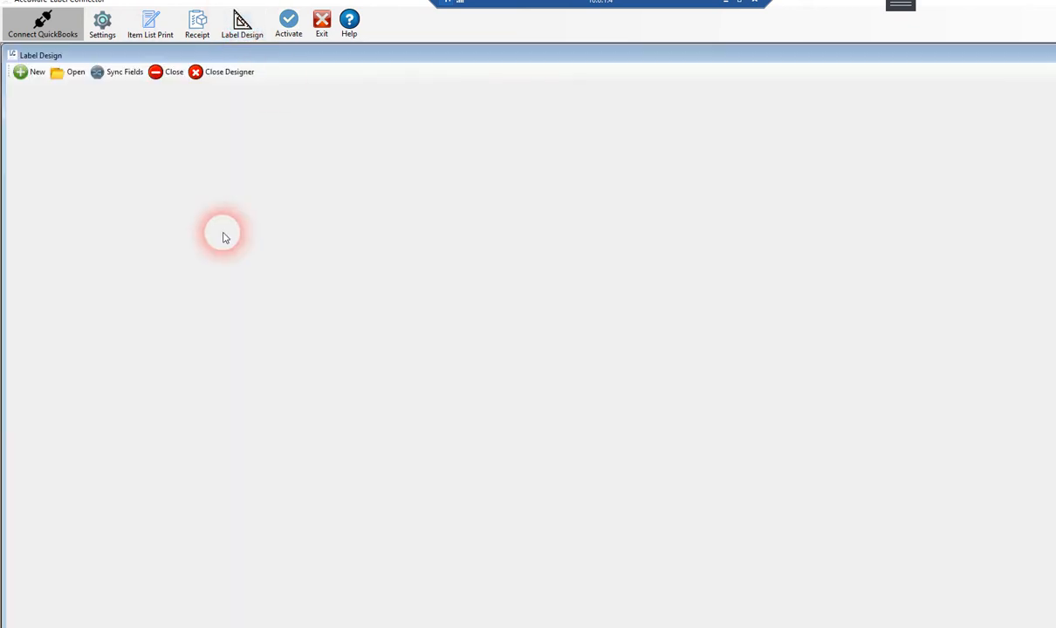
pyautogui.click(24, 73)
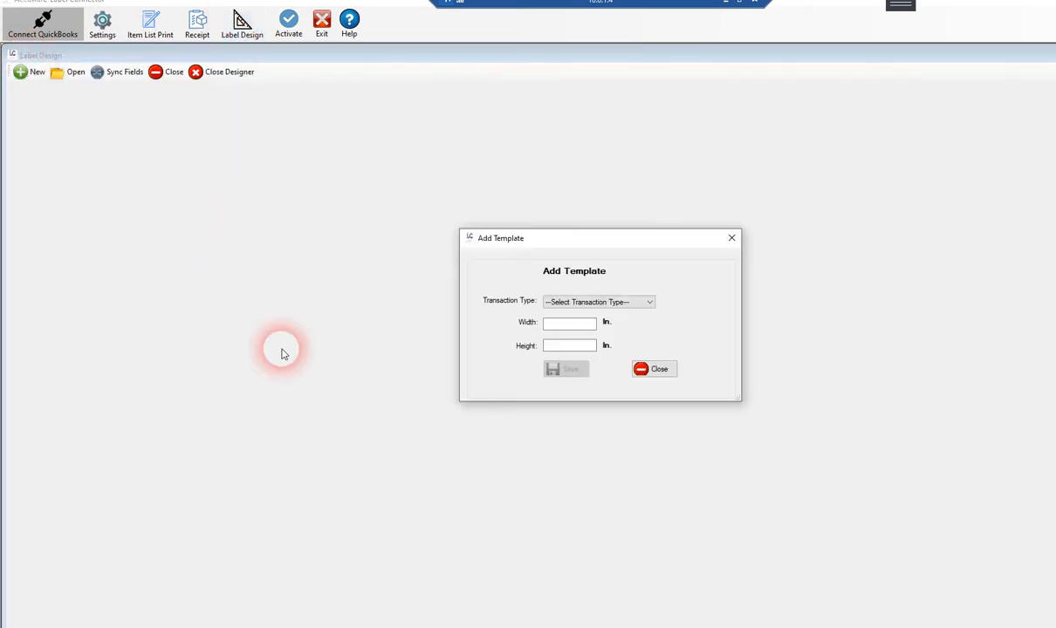
pyautogui.click(573, 303)
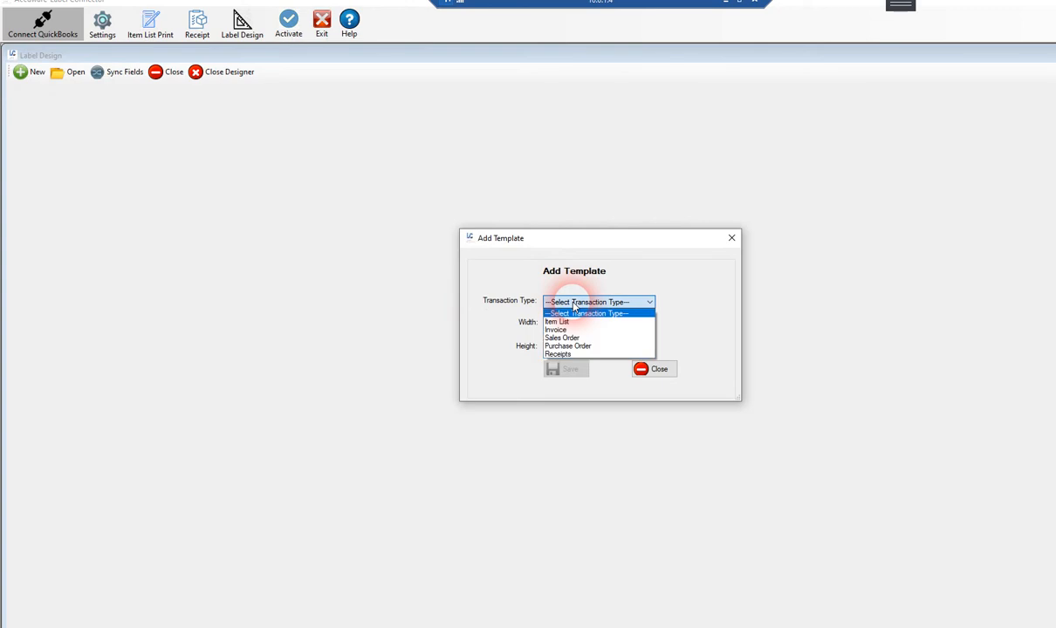
pyautogui.click(571, 348)
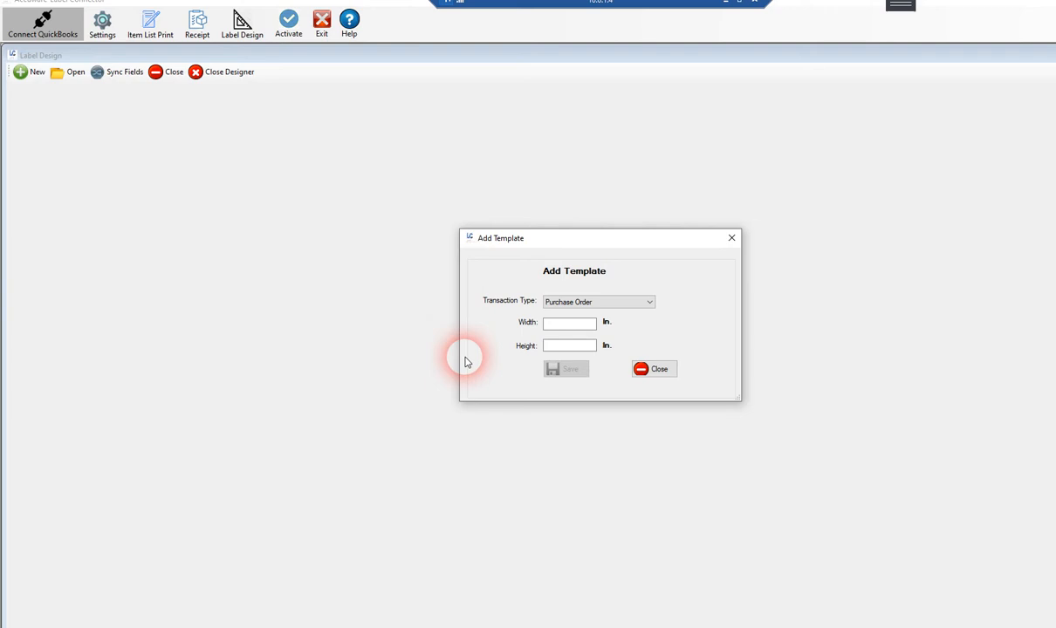
pyautogui.click(573, 327)
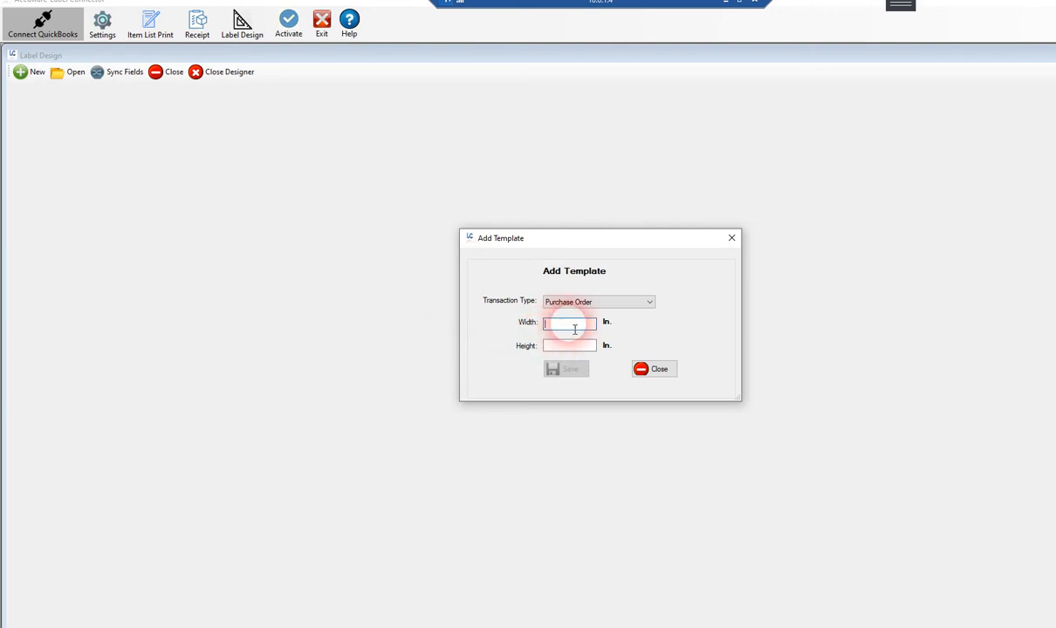
pyautogui.write('4')
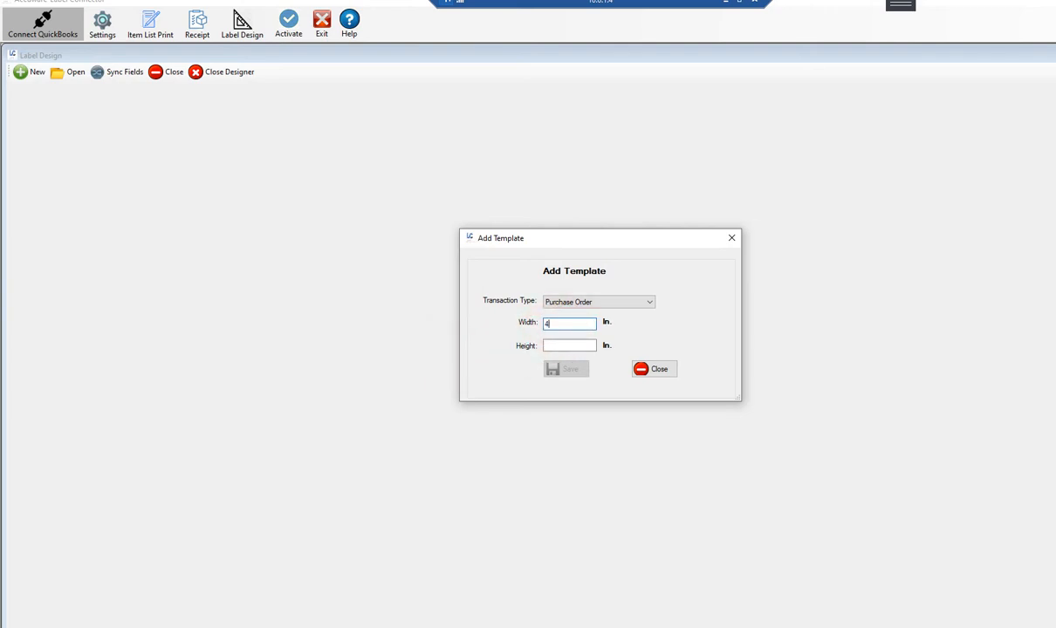
pyautogui.click(569, 349)
pyautogui.write('3')
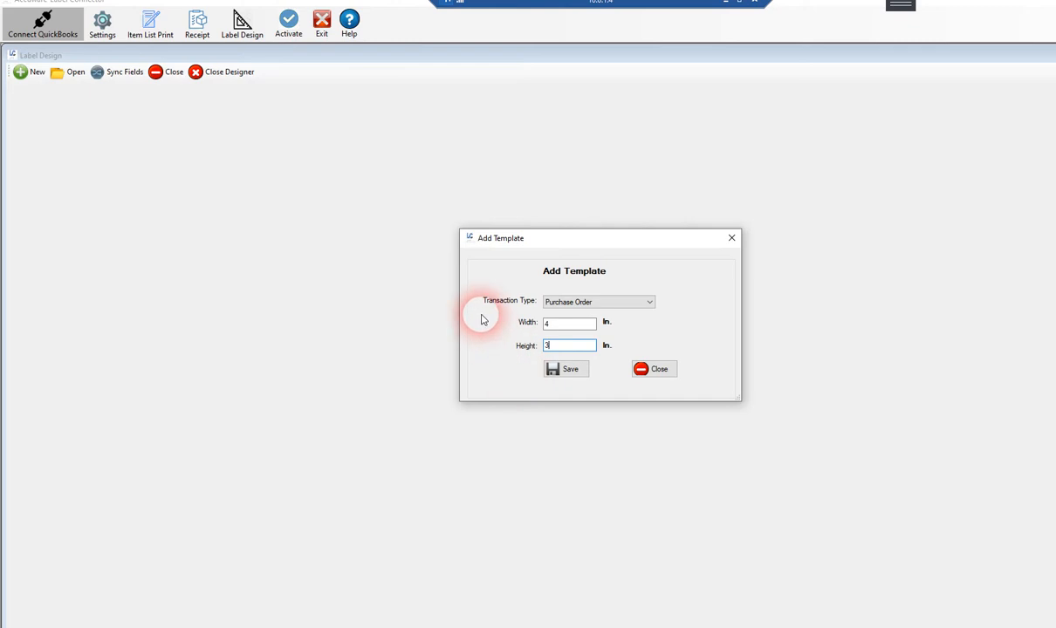
pyautogui.click(566, 373)
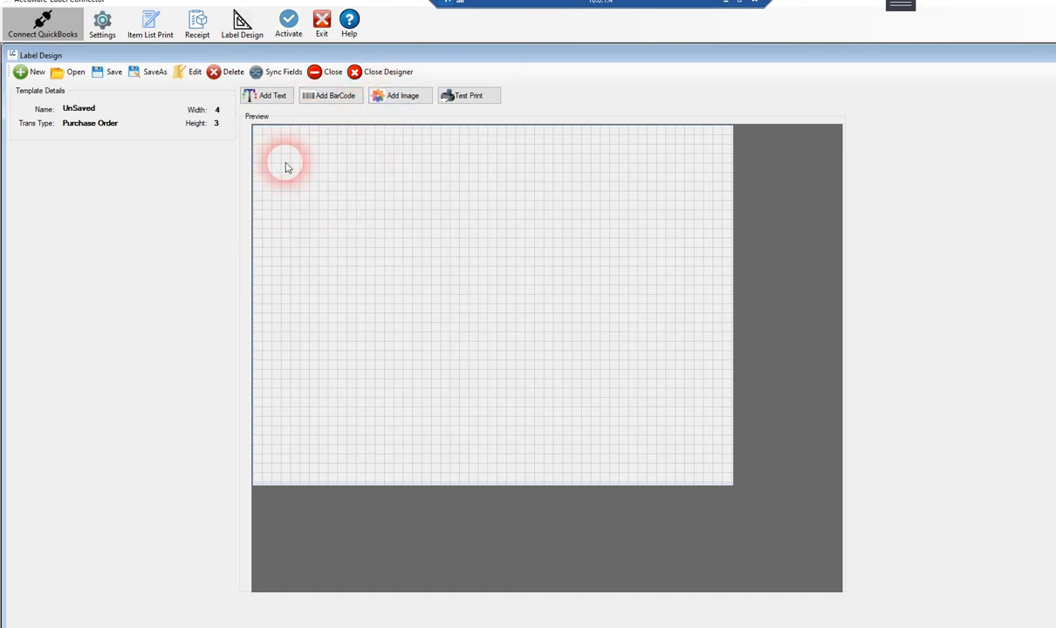
# Step: Start adding an image named Logo to the label and choose the Label Connector Logo file from C:\Accuware\Images
pyautogui.click(399, 99)
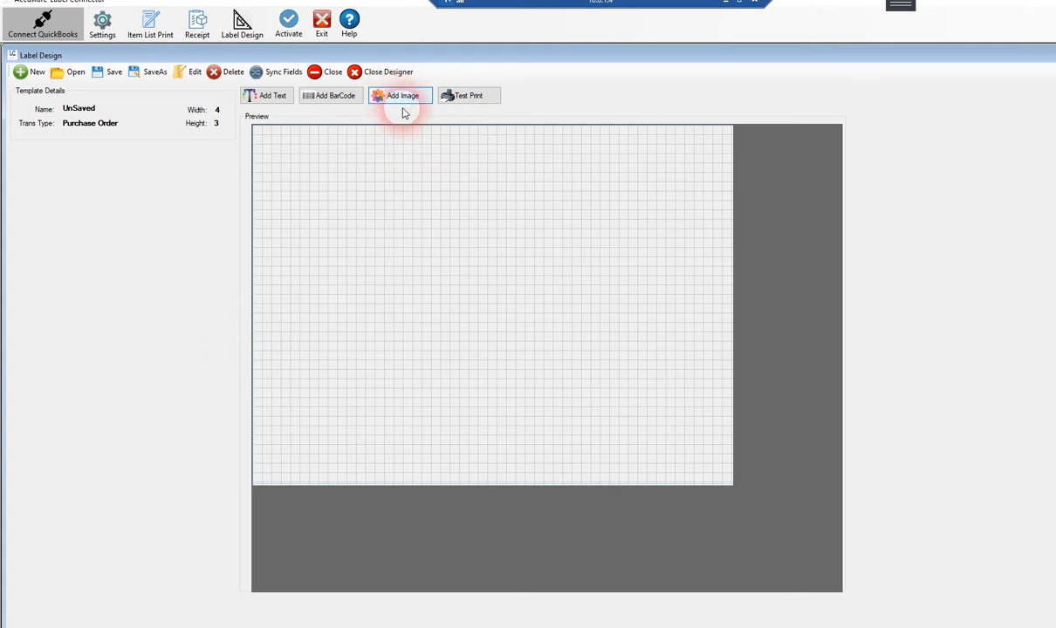
pyautogui.click(348, 226)
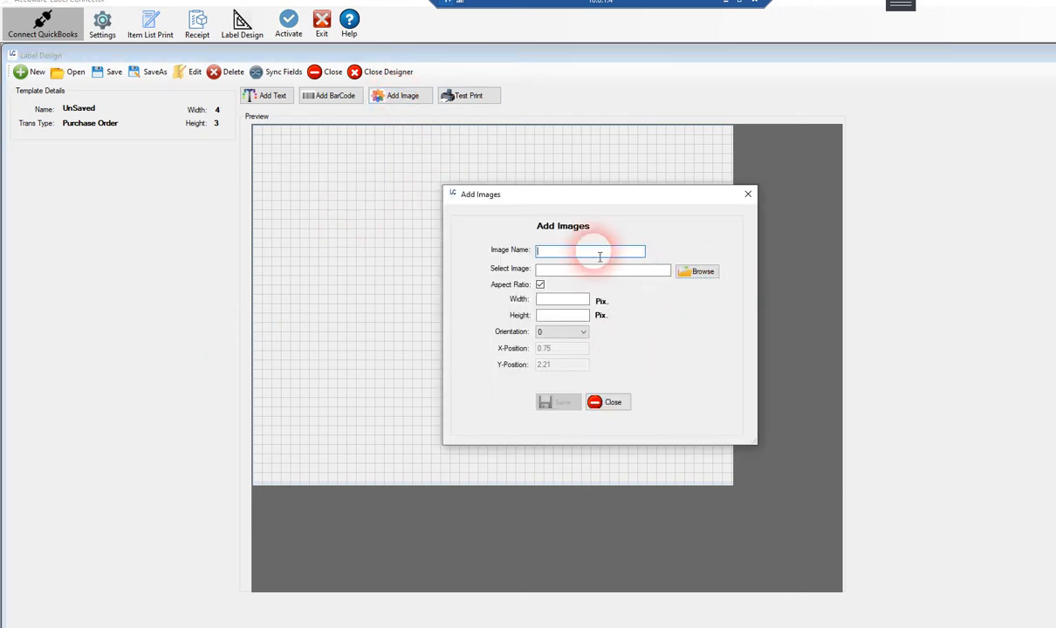
pyautogui.click(697, 272)
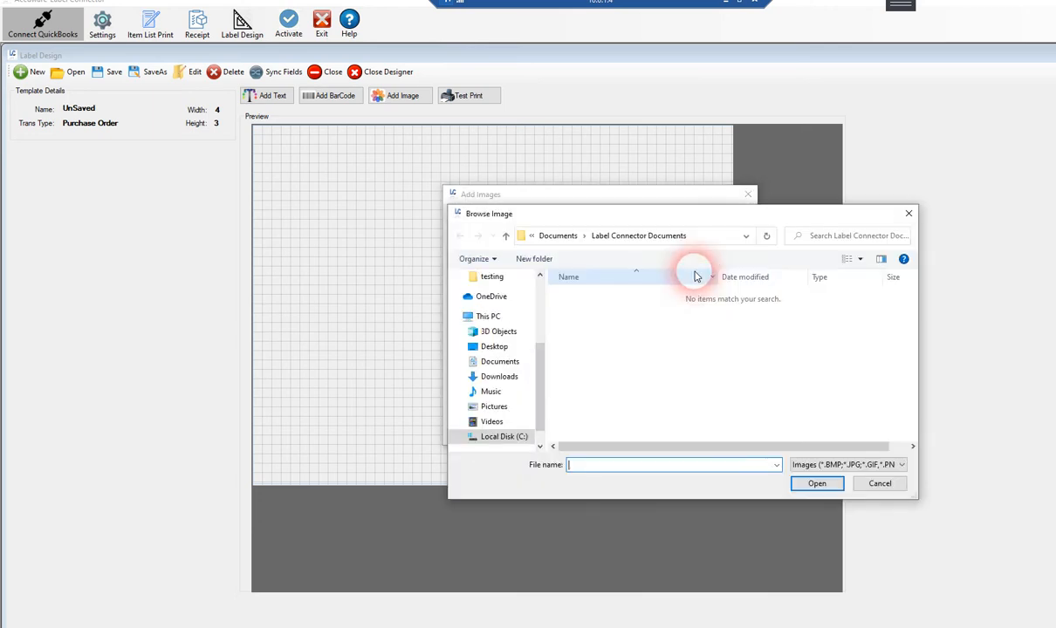
pyautogui.click(489, 436)
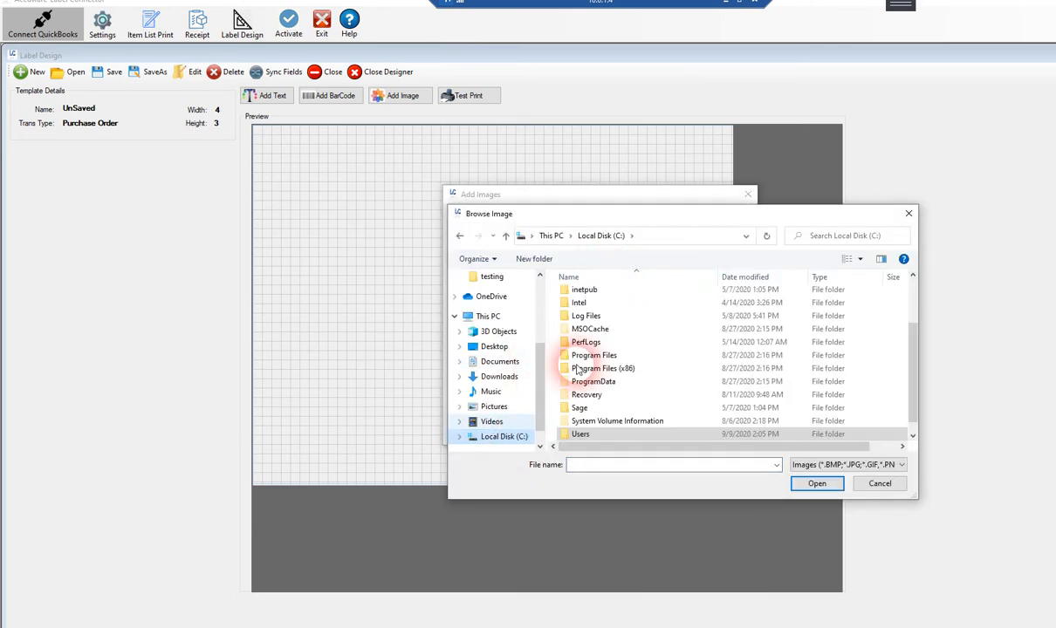
pyautogui.moveTo(913, 354); pyautogui.dragTo(911, 312)
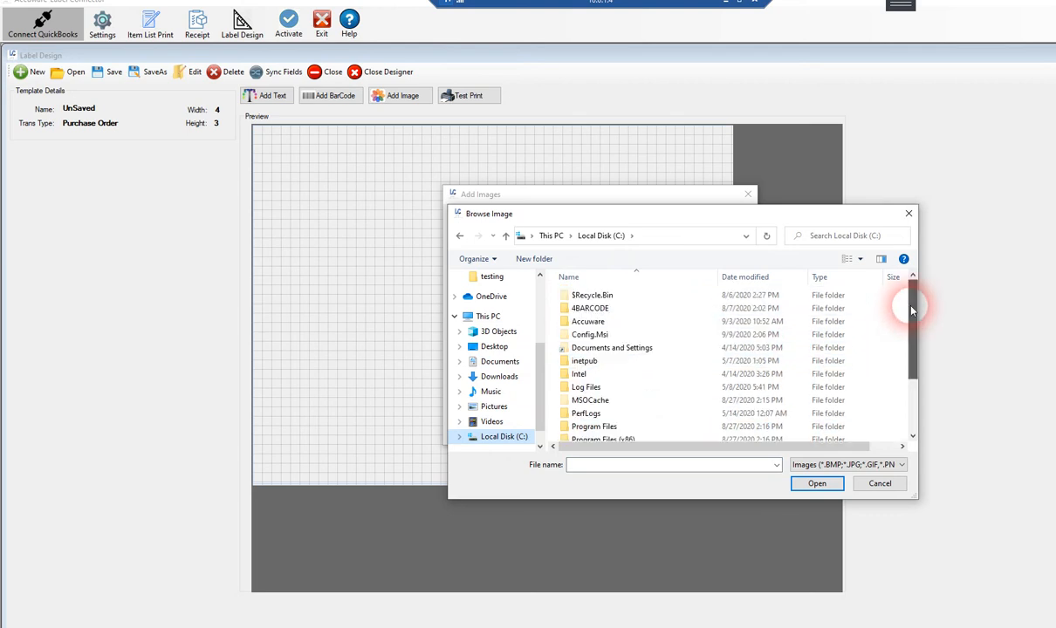
pyautogui.doubleClick(587, 321)
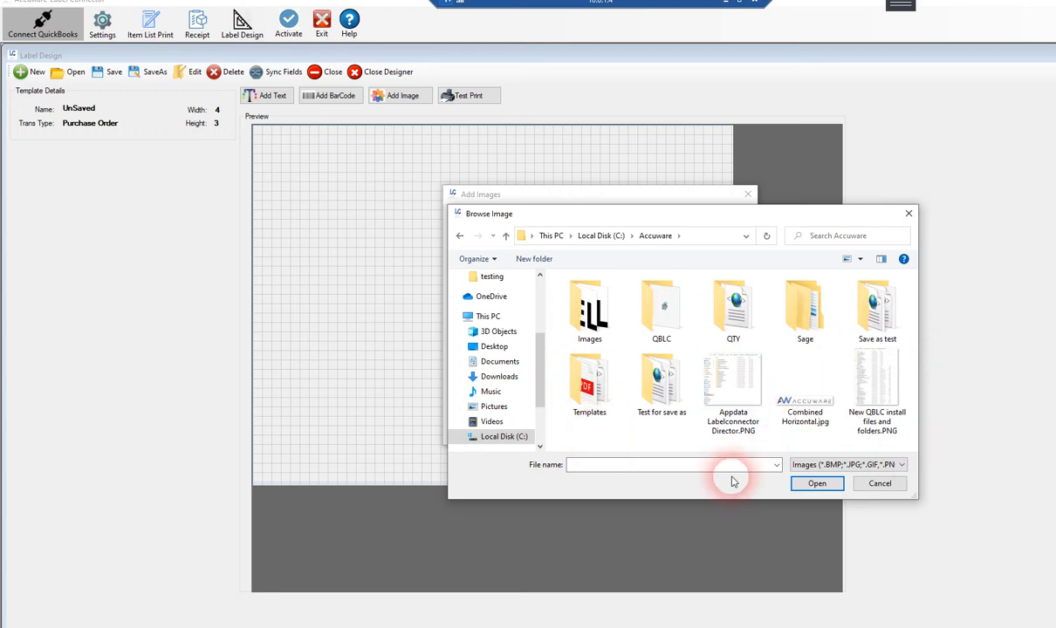
pyautogui.doubleClick(584, 319)
pyautogui.moveTo(918, 305); pyautogui.dragTo(916, 356)
pyautogui.click(730, 397)
pyautogui.click(815, 484)
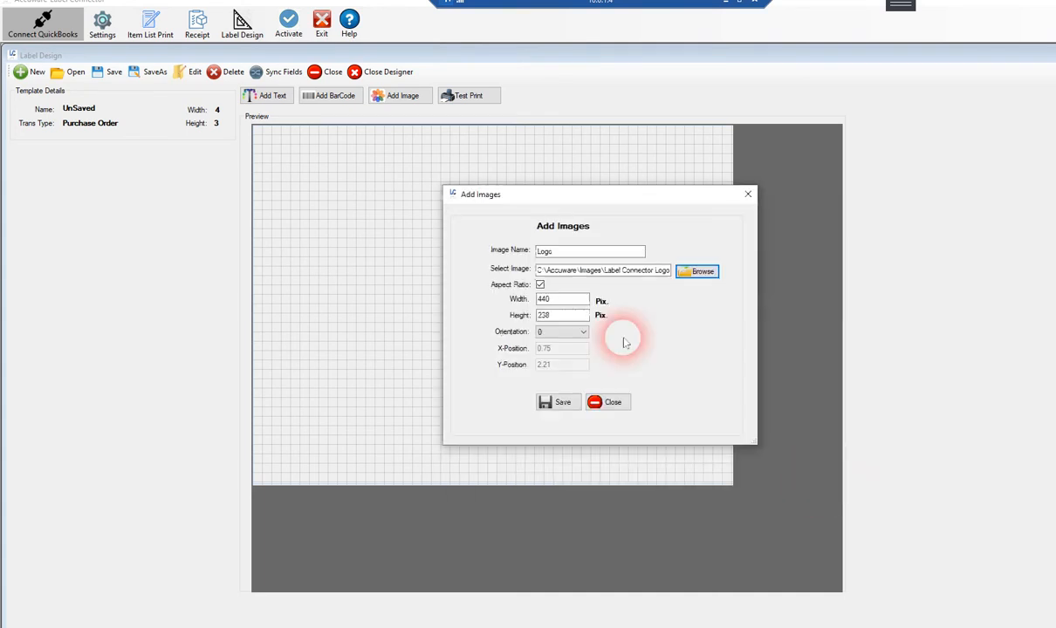
# Step: Set the logo's width to 220 pixels, save it and place it in the label's upper-left area
pyautogui.moveTo(557, 299); pyautogui.dragTo(514, 306)
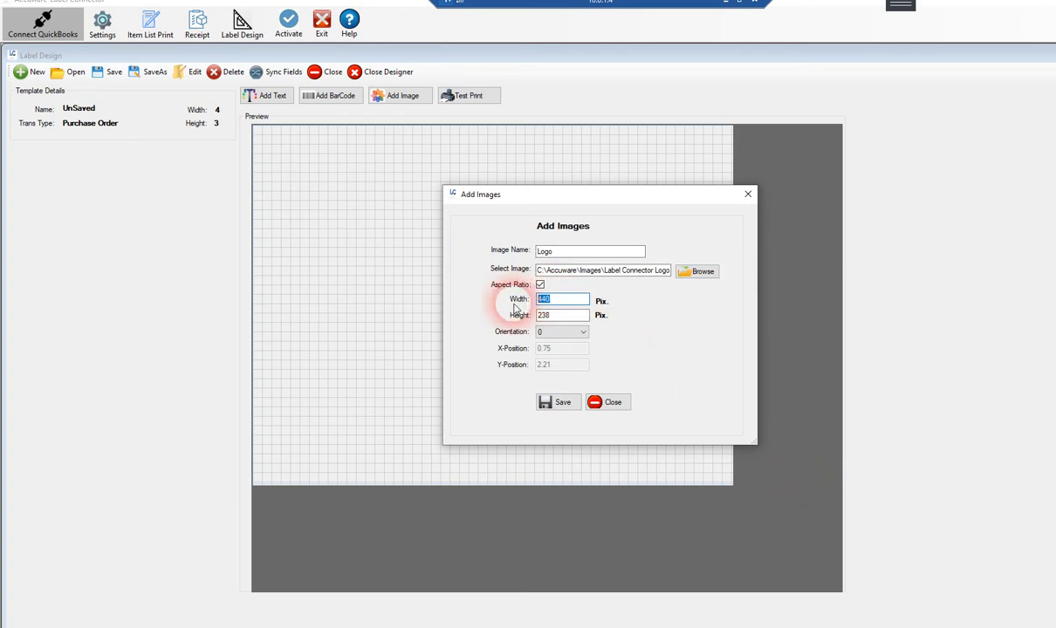
pyautogui.write('220')
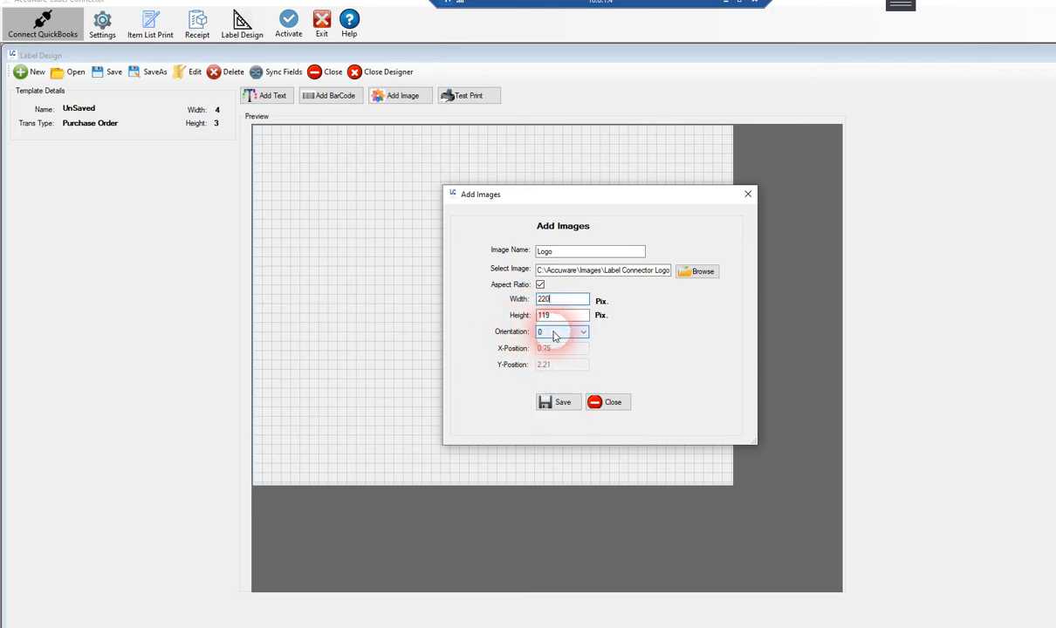
pyautogui.click(550, 402)
pyautogui.moveTo(407, 194); pyautogui.dragTo(338, 196)
pyautogui.click(363, 352)
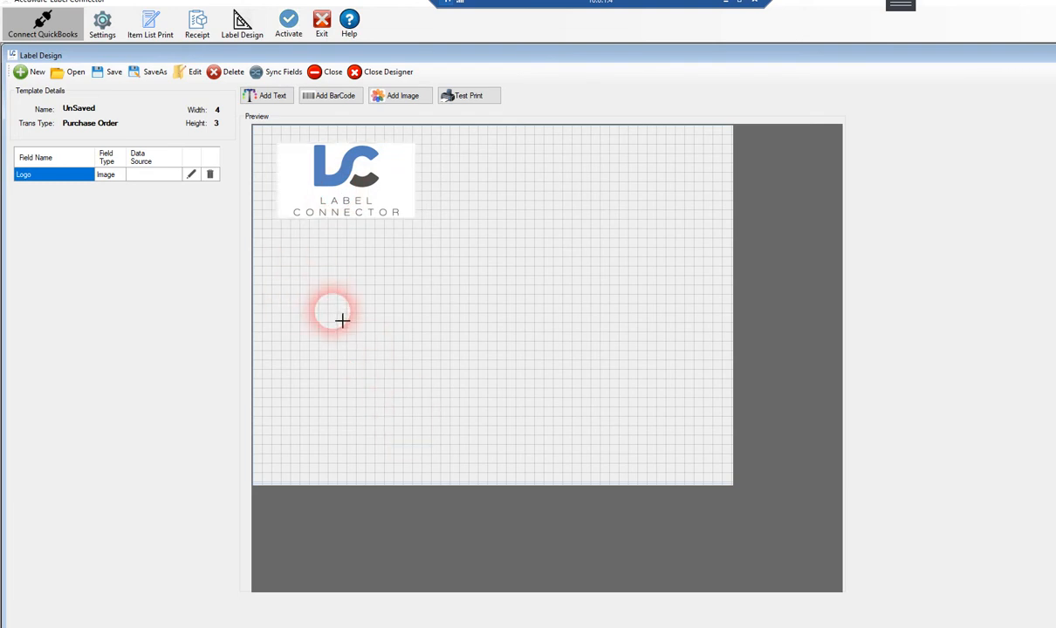
# Step: Add a text field named Item below the logo with data source Item #, test data 1234567 and font size 16
pyautogui.click(269, 96)
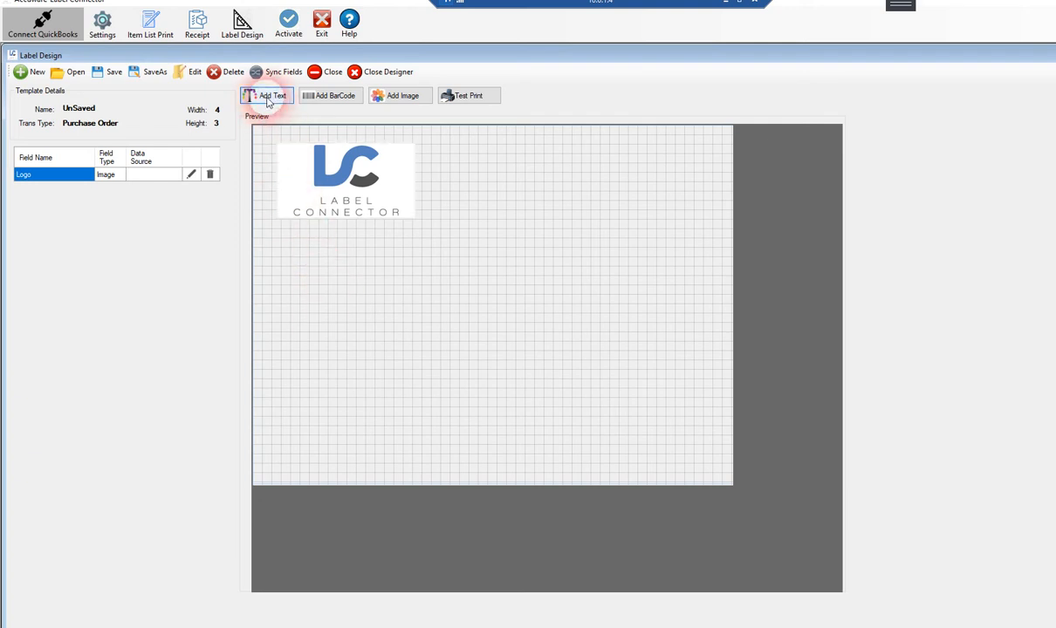
pyautogui.click(329, 277)
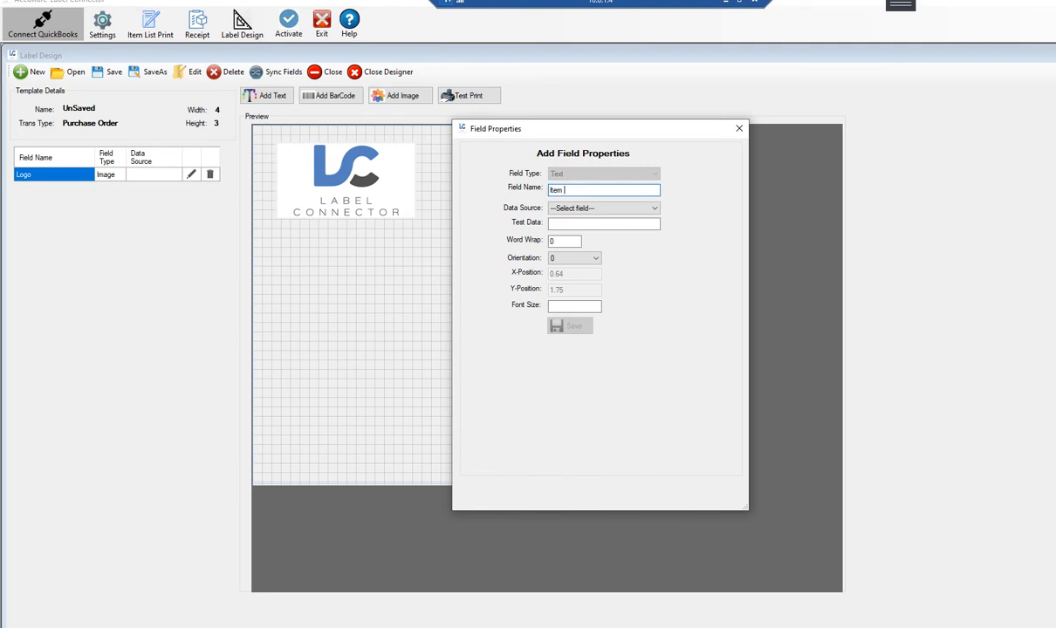
pyautogui.click(568, 209)
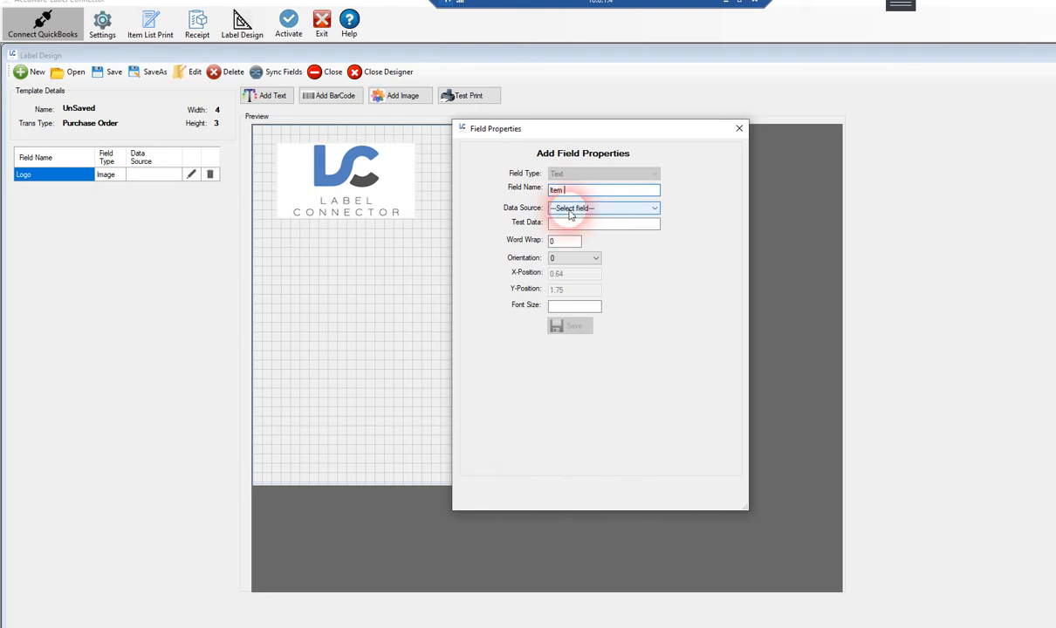
pyautogui.click(570, 210)
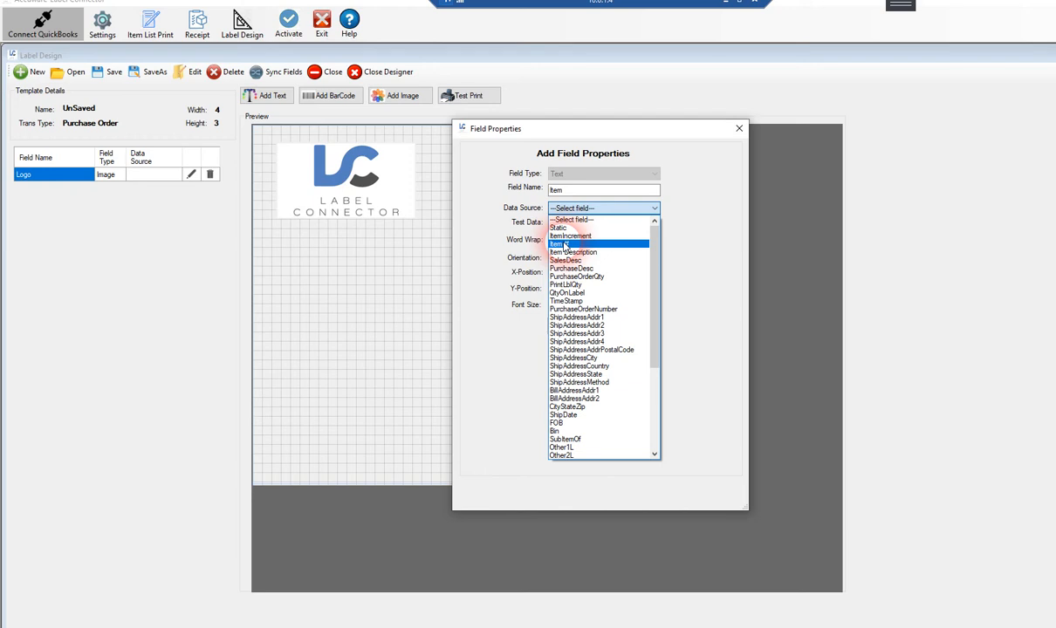
pyautogui.click(564, 246)
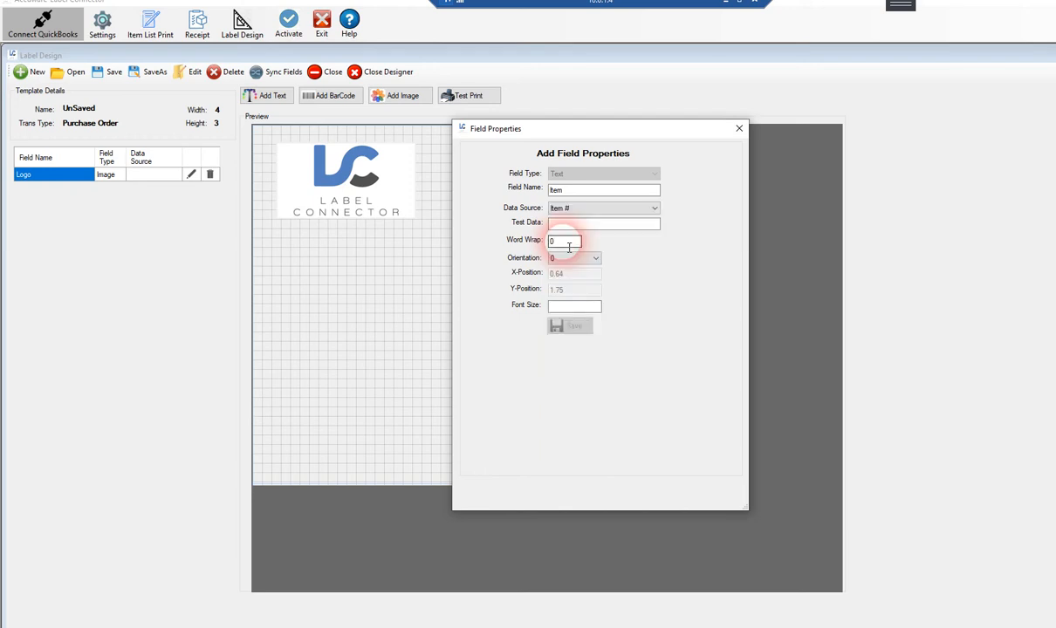
pyautogui.click(569, 229)
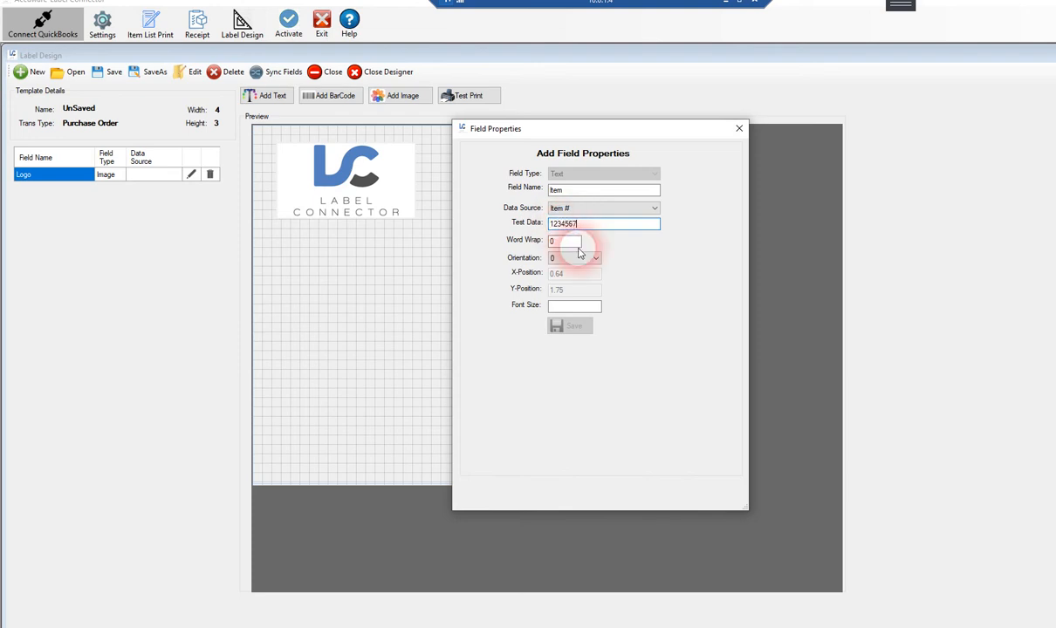
pyautogui.click(562, 308)
pyautogui.write('16')
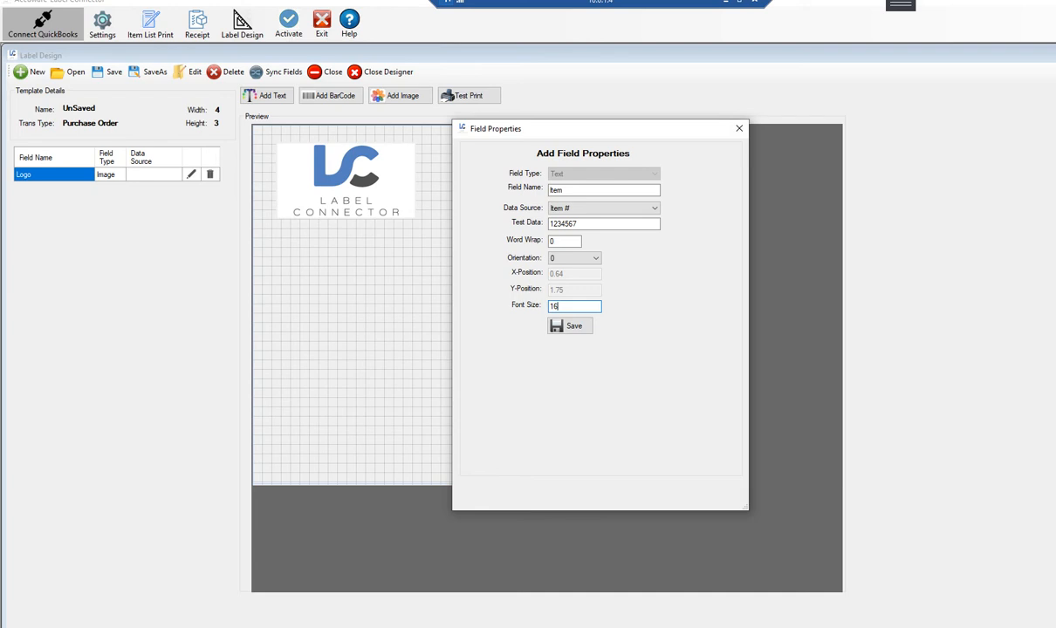
pyautogui.click(571, 327)
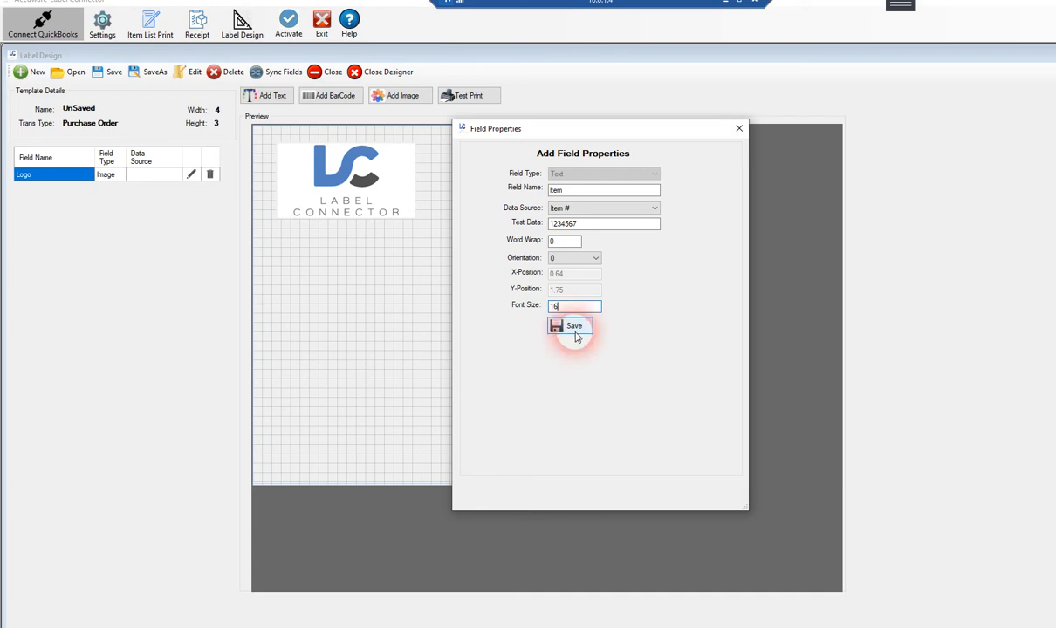
# Step: Edit the Item text field on the label and set its font size to 20
pyautogui.click(382, 272)
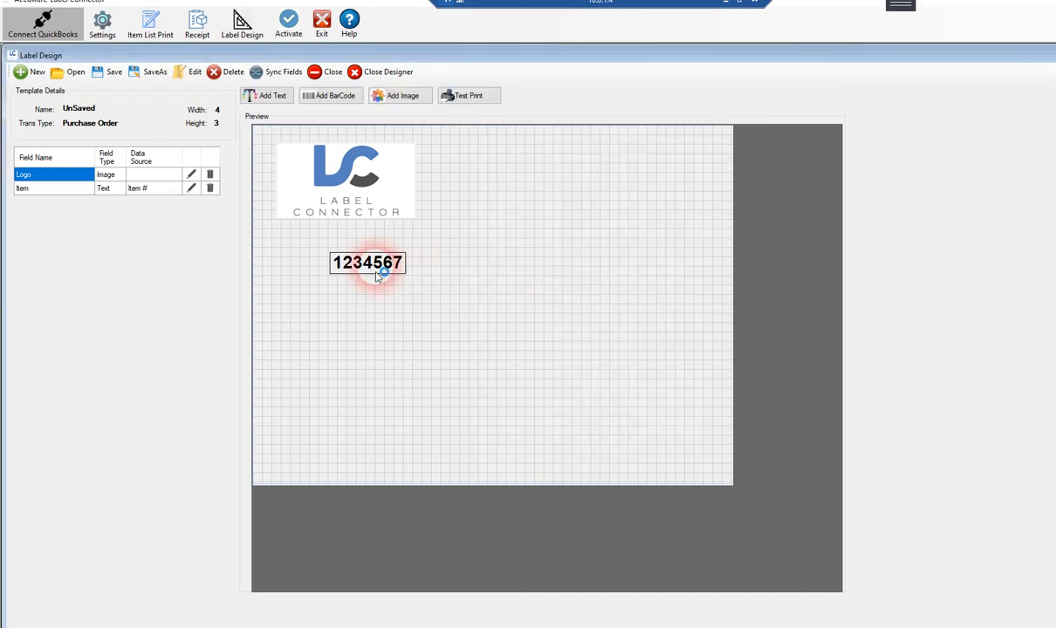
pyautogui.rightClick(379, 270)
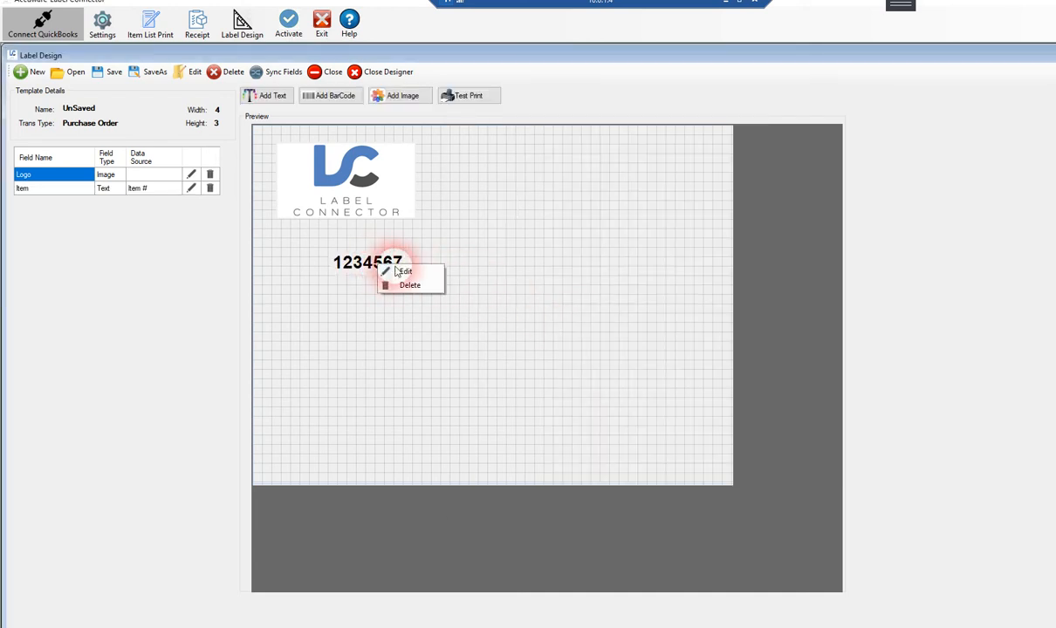
pyautogui.click(407, 273)
pyautogui.click(566, 307)
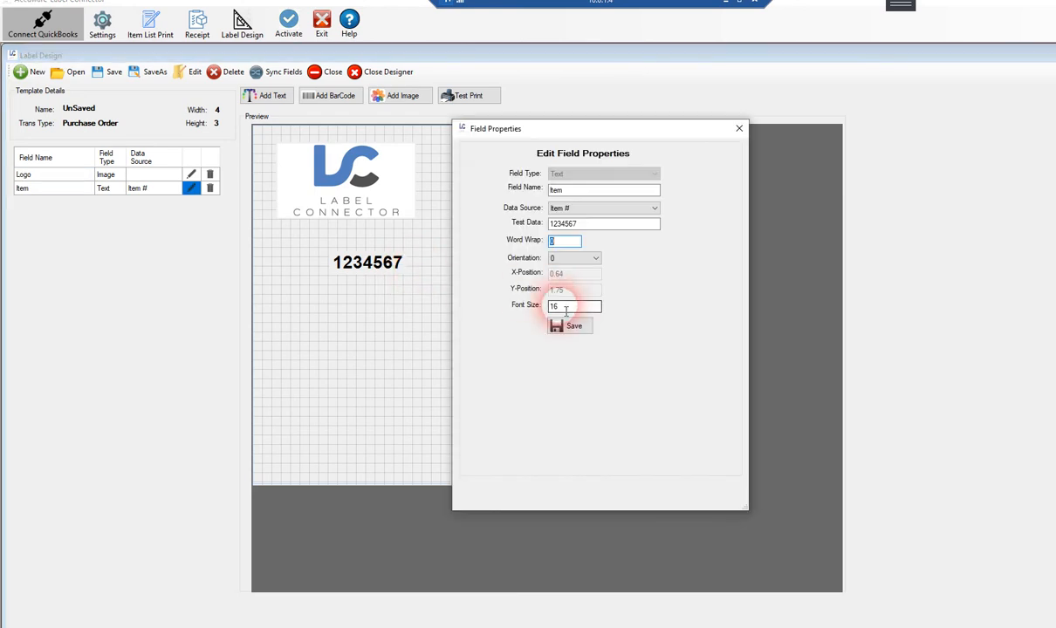
pyautogui.press('BackSpace')
pyautogui.press('BackSpace')
pyautogui.write('20')
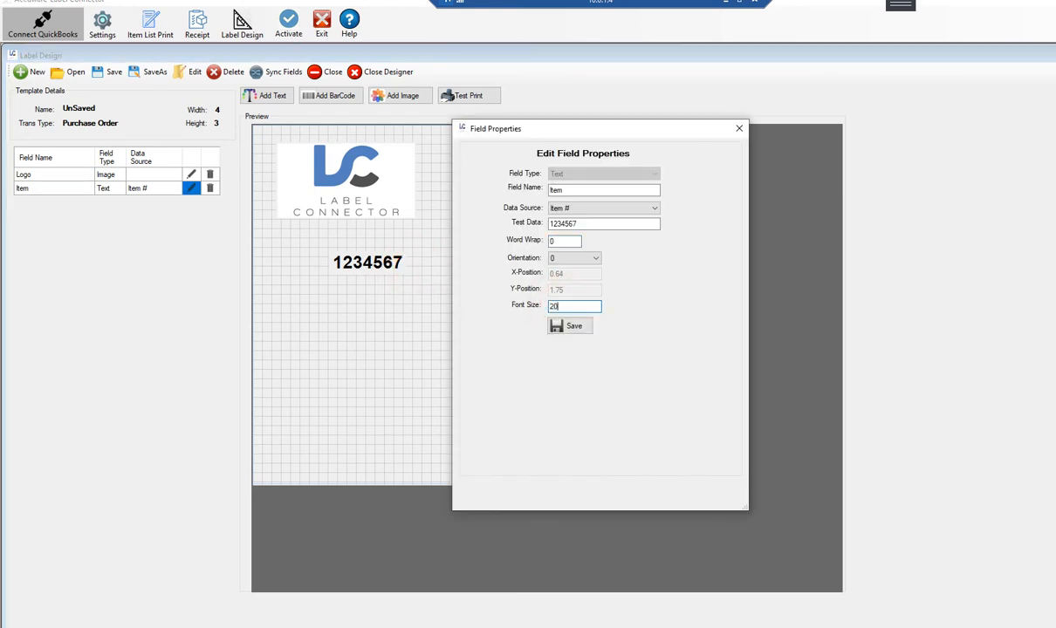
pyautogui.click(567, 328)
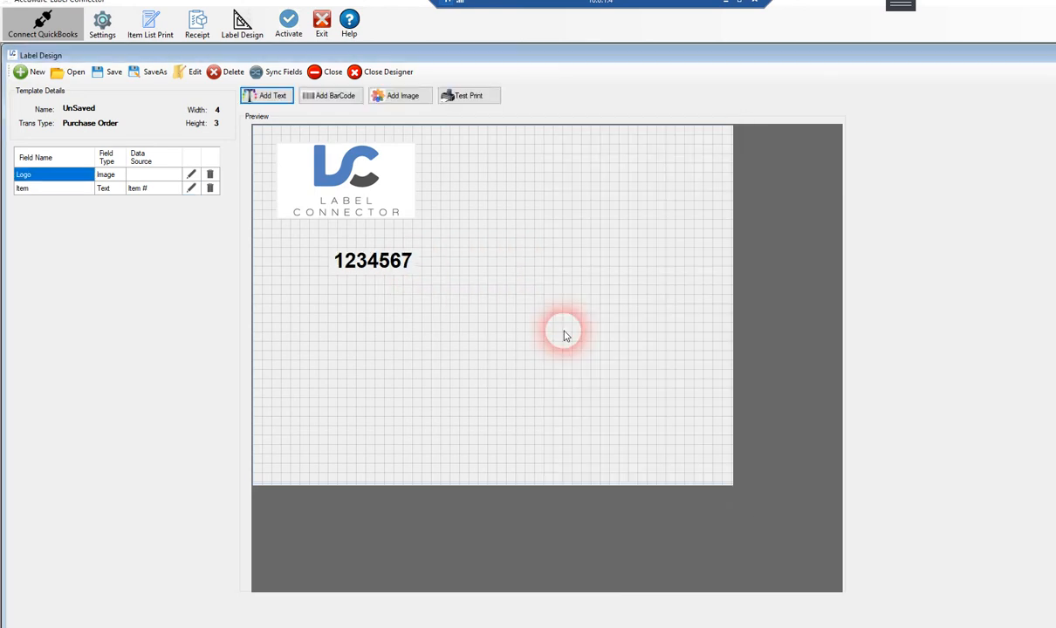
# Step: Move the Item text field slightly down and left beneath the logo
pyautogui.click(372, 265)
pyautogui.moveTo(349, 287); pyautogui.dragTo(320, 282)
pyautogui.click(350, 349)
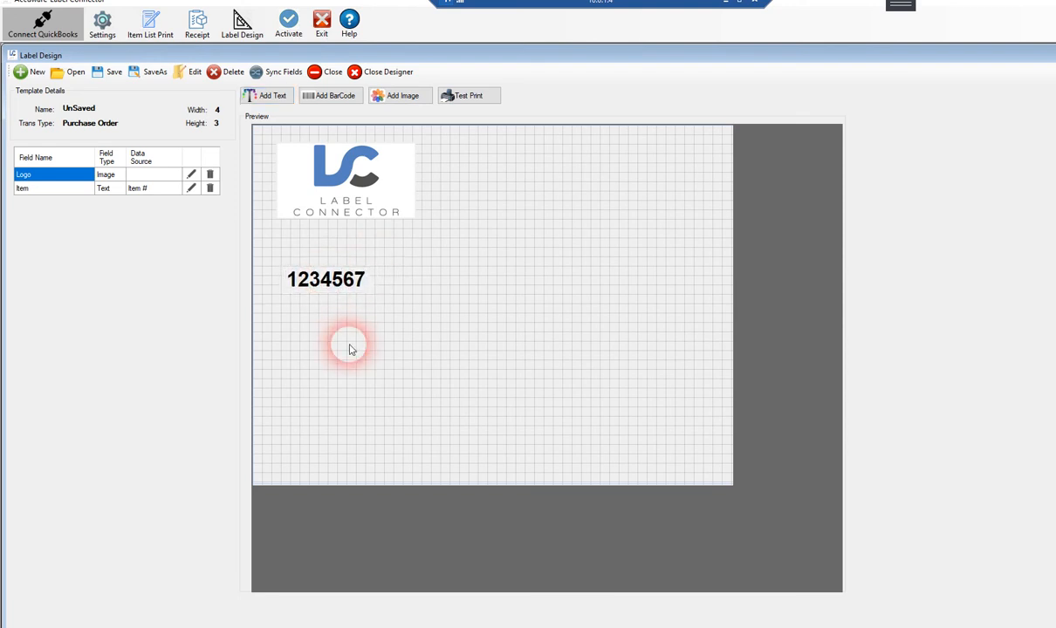
# Step: Add a barcode field named PO Number Barcode below the item number, with test data 222222 and data source PurchaseOrderNumber
pyautogui.click(333, 100)
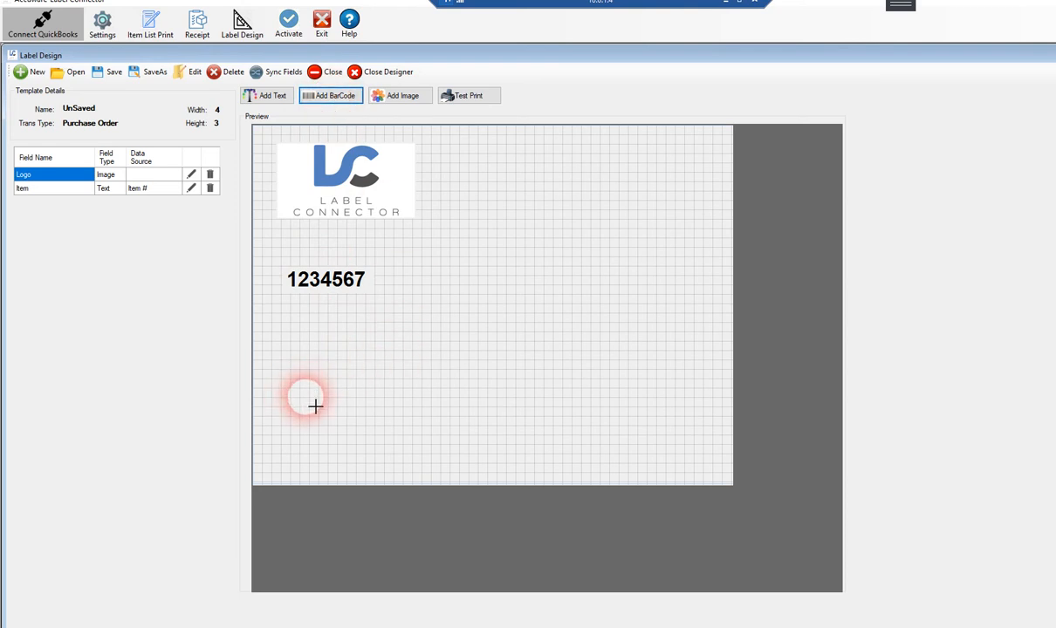
pyautogui.click(447, 382)
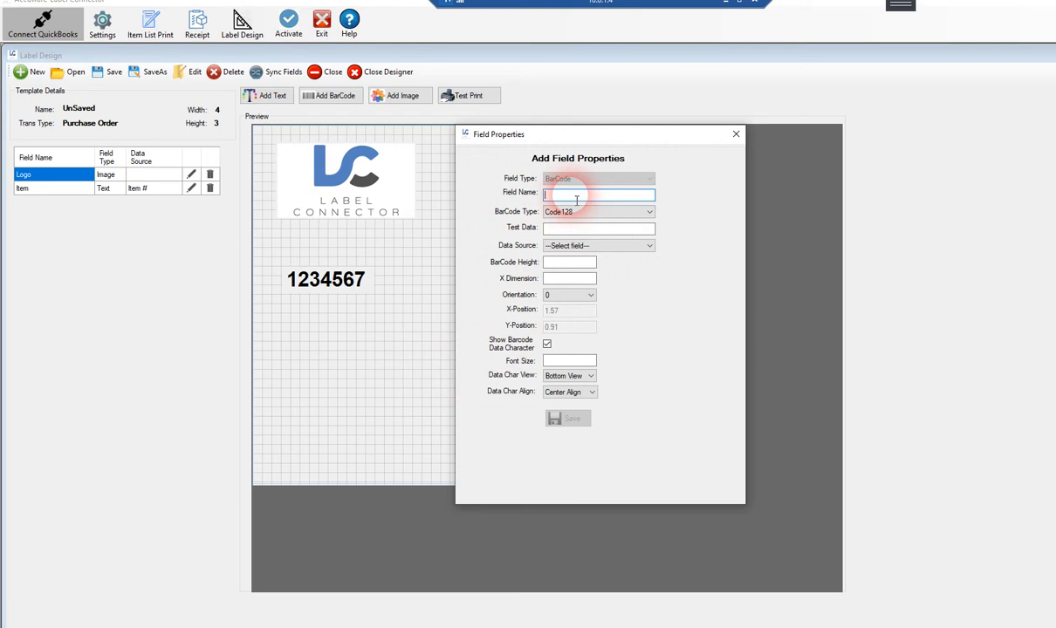
pyautogui.write('PO Number Barcode')
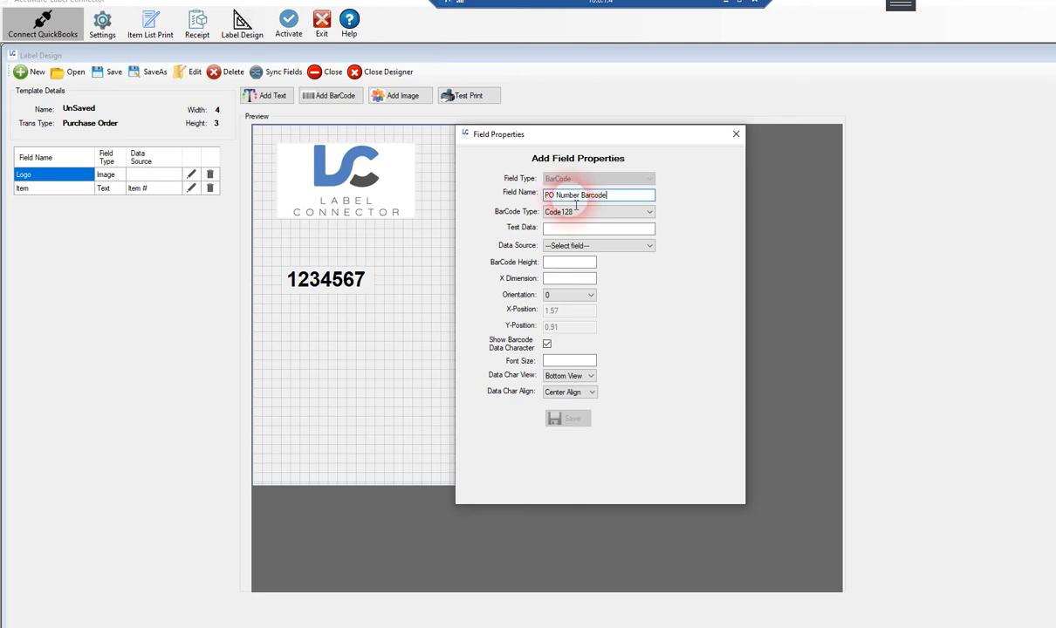
pyautogui.click(569, 231)
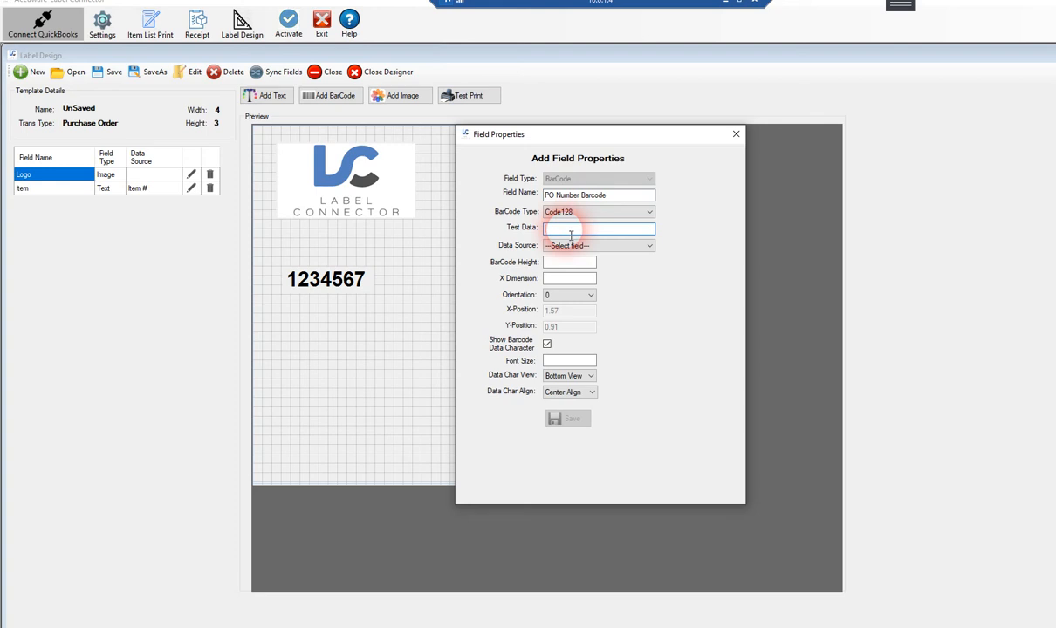
pyautogui.write('222222')
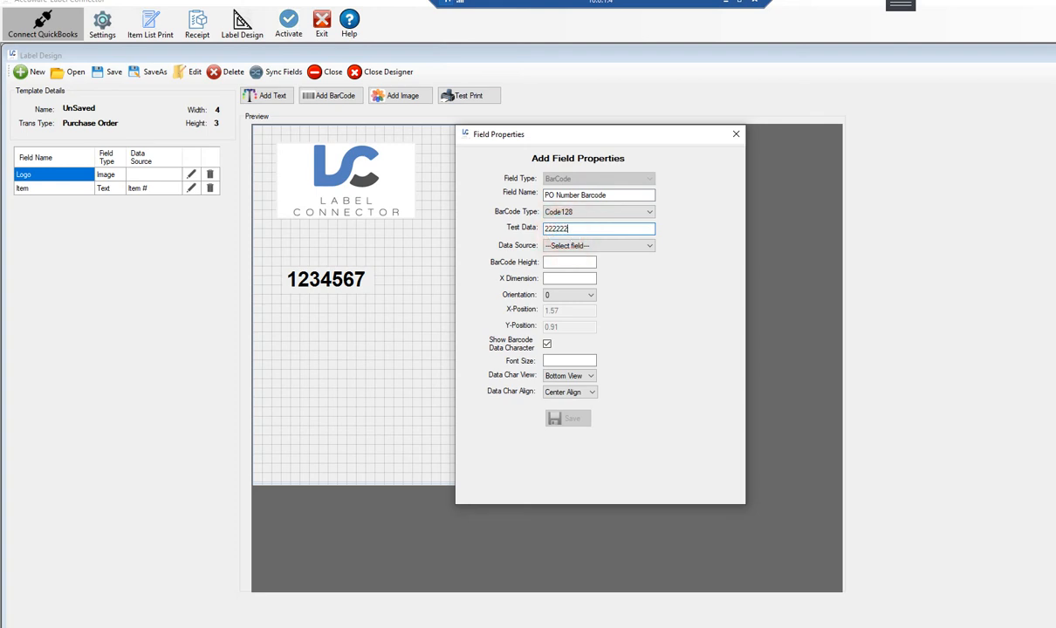
pyautogui.click(565, 248)
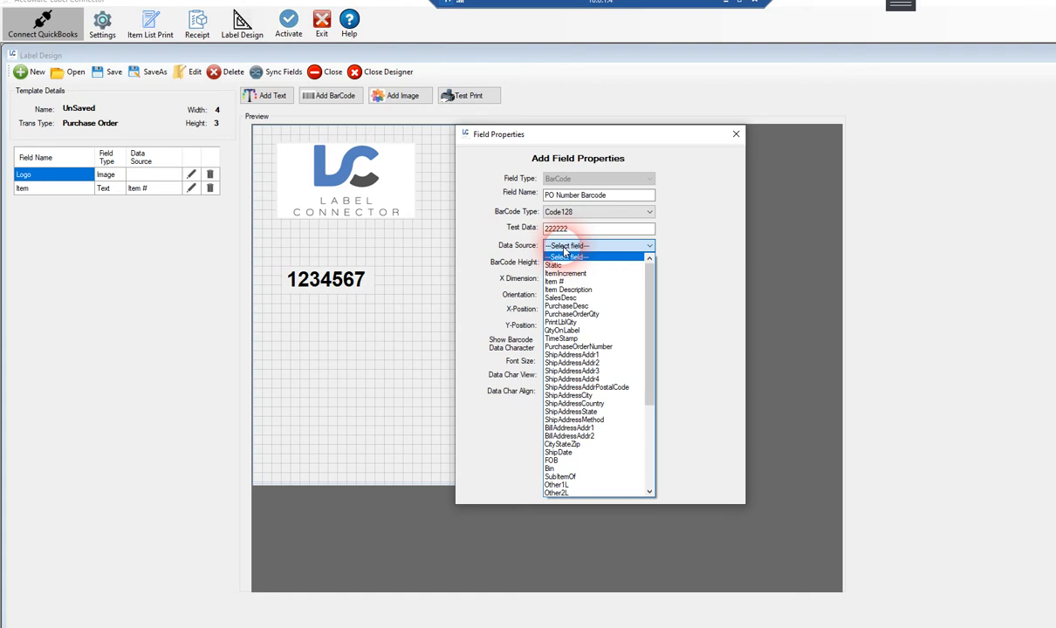
pyautogui.moveTo(656, 336)
pyautogui.mouseDown()
pyautogui.moveTo(658, 424)
pyautogui.moveTo(650, 349)
pyautogui.mouseUp()
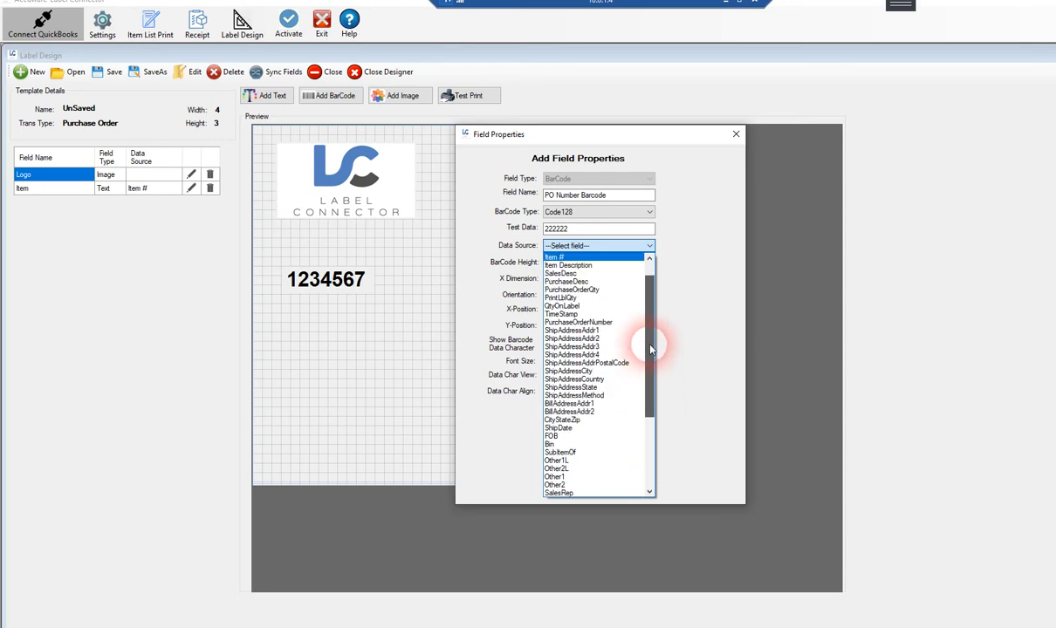
pyautogui.click(576, 322)
# Step: Set the barcode's height to 1, X dimension to 1 and font size to 12, and save the field
pyautogui.click(564, 266)
pyautogui.write('1')
pyautogui.click(567, 278)
pyautogui.write('1')
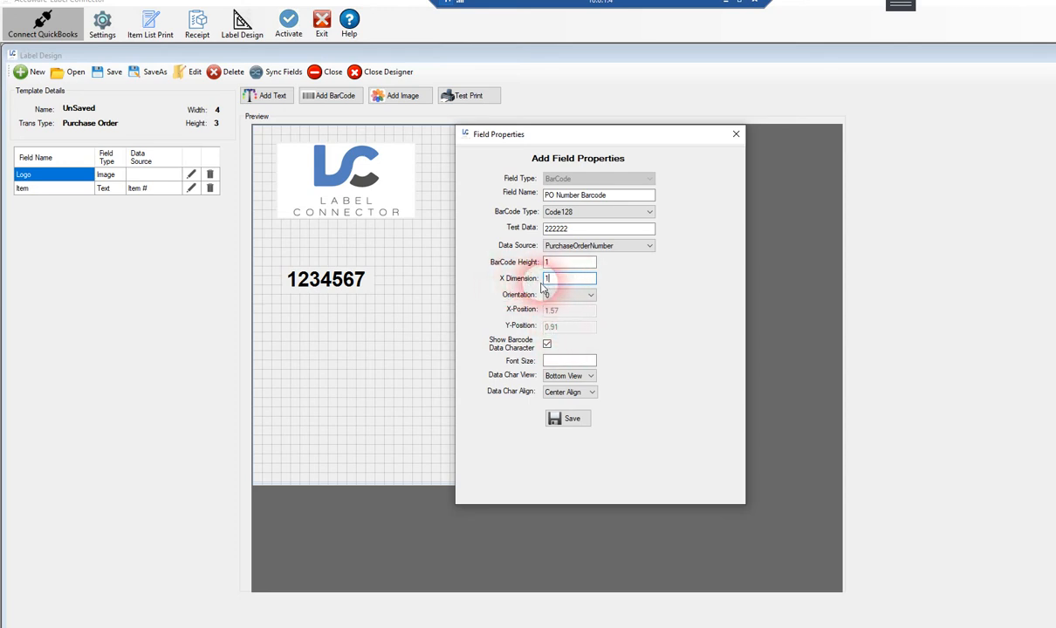
pyautogui.click(558, 361)
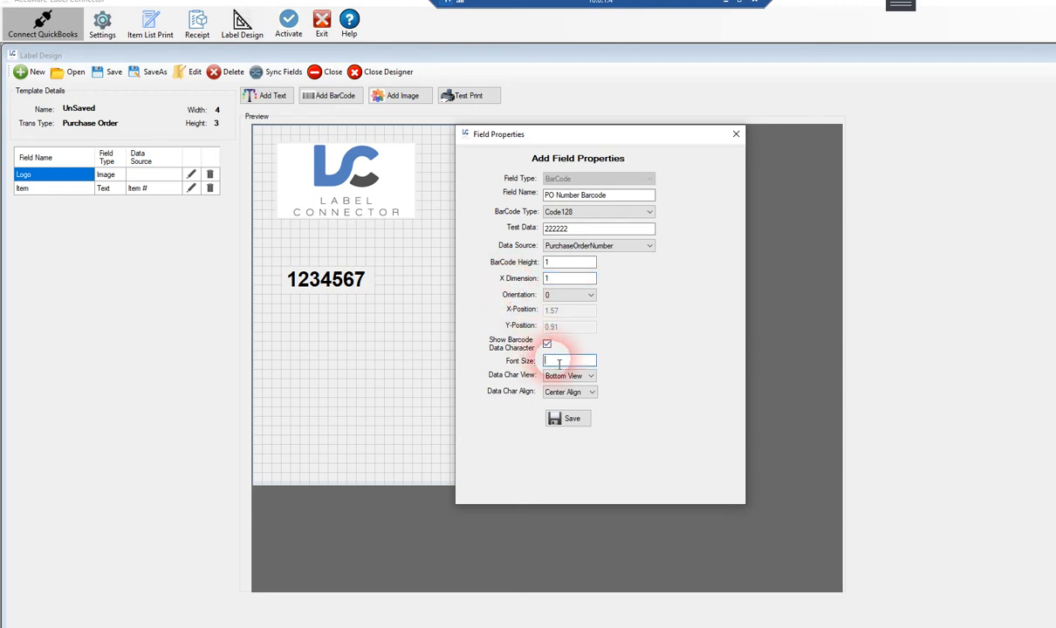
pyautogui.write('12')
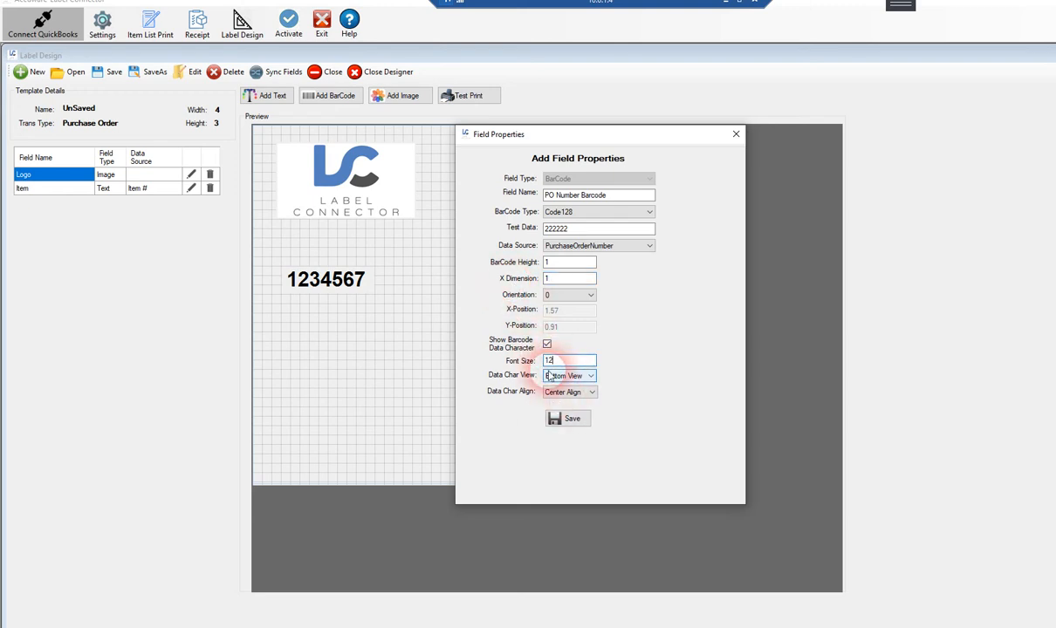
pyautogui.click(567, 418)
# Step: Set the PO number barcode's X dimension to 1.5, save it and move the barcode up beside the logo
pyautogui.moveTo(496, 283); pyautogui.dragTo(499, 350)
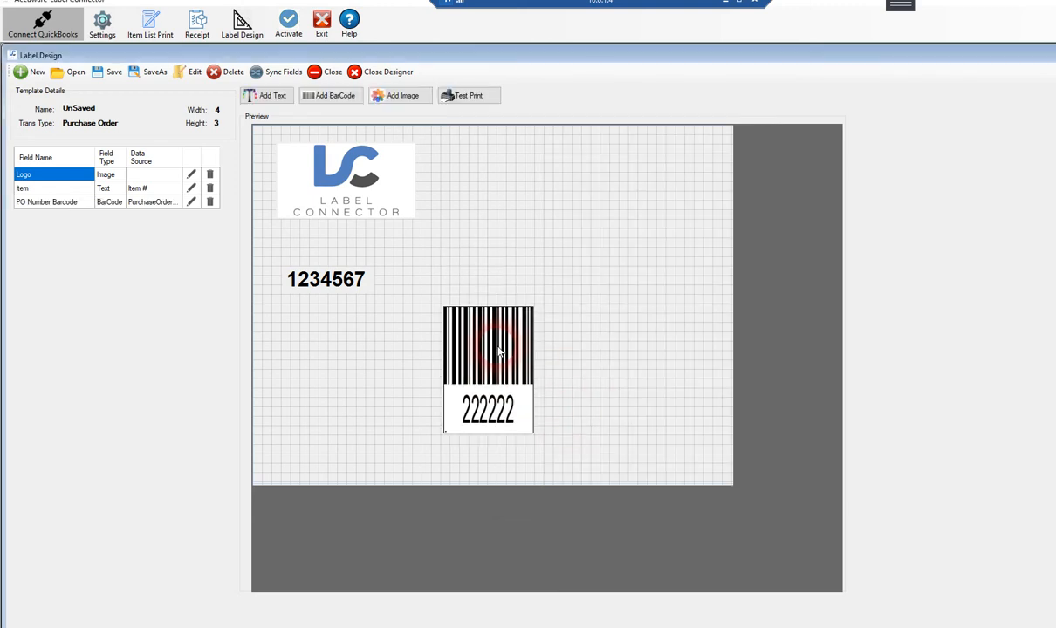
pyautogui.rightClick(499, 351)
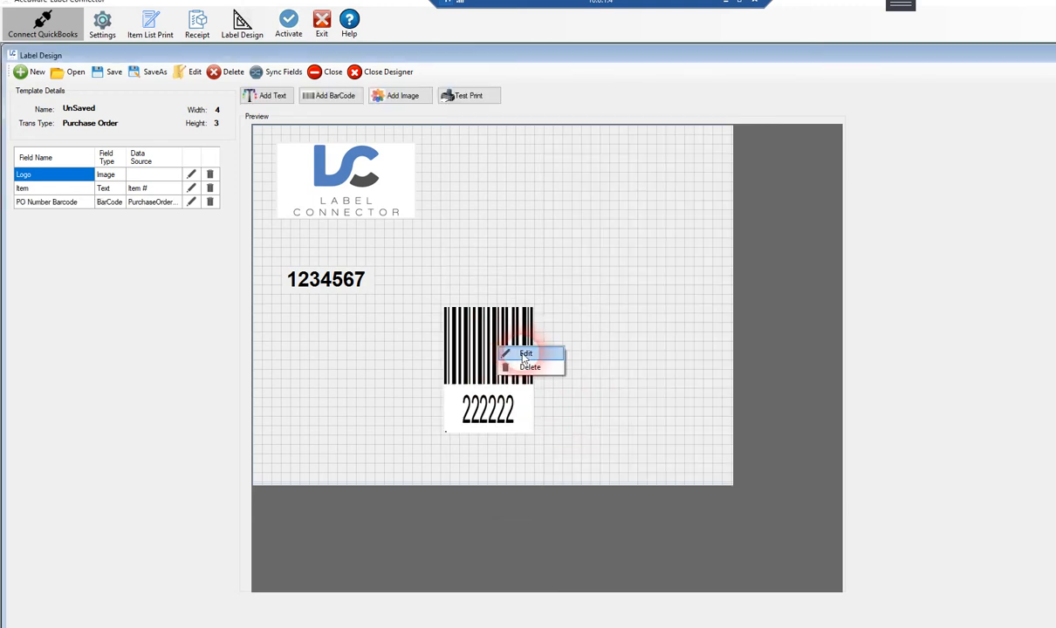
pyautogui.click(514, 351)
pyautogui.click(559, 279)
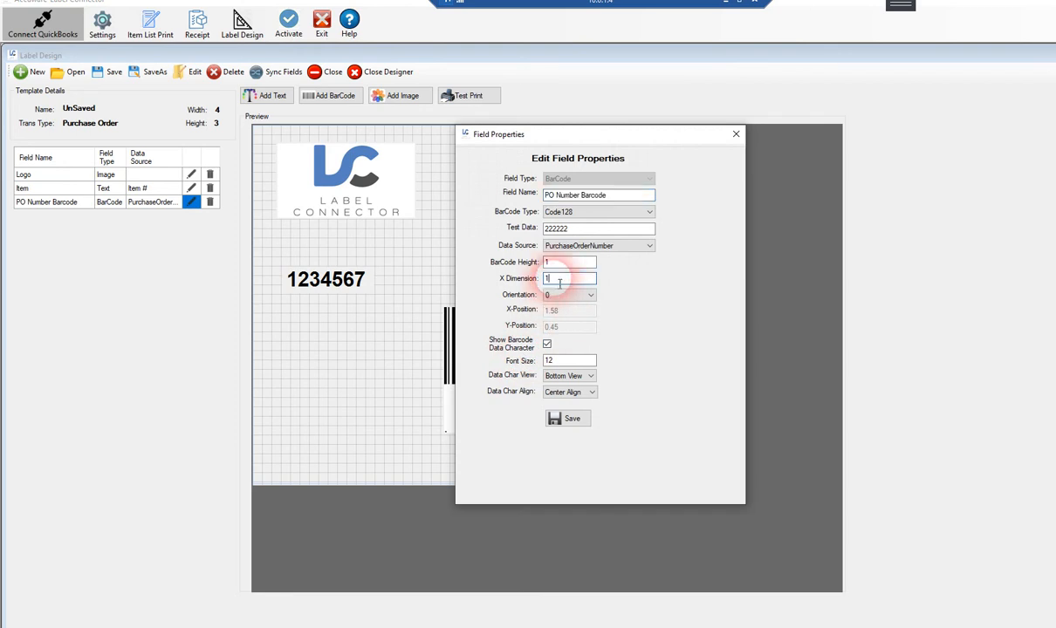
pyautogui.write('.5')
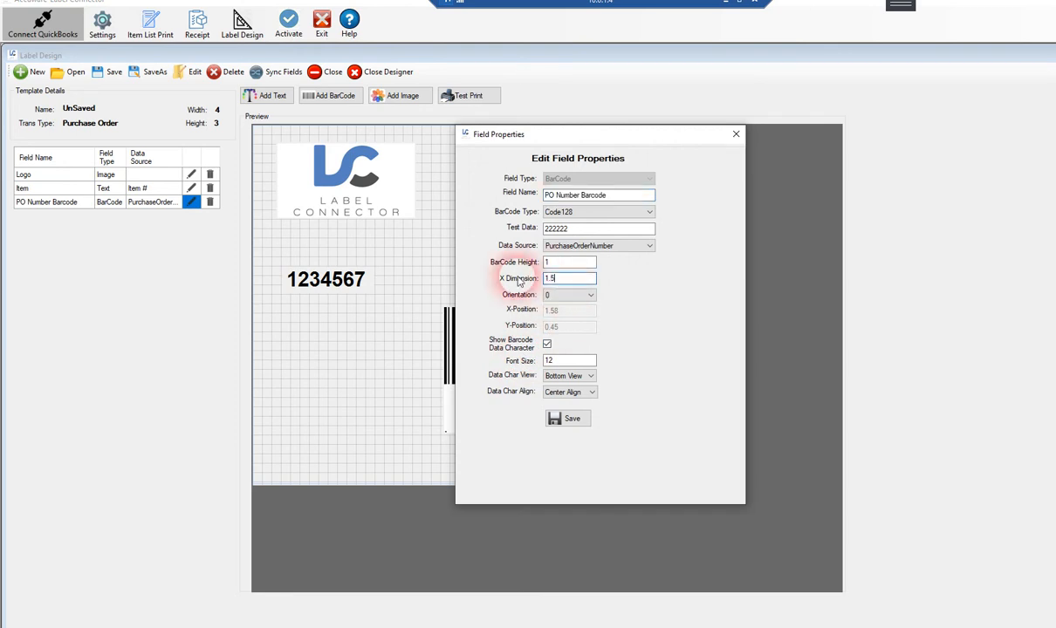
pyautogui.click(567, 418)
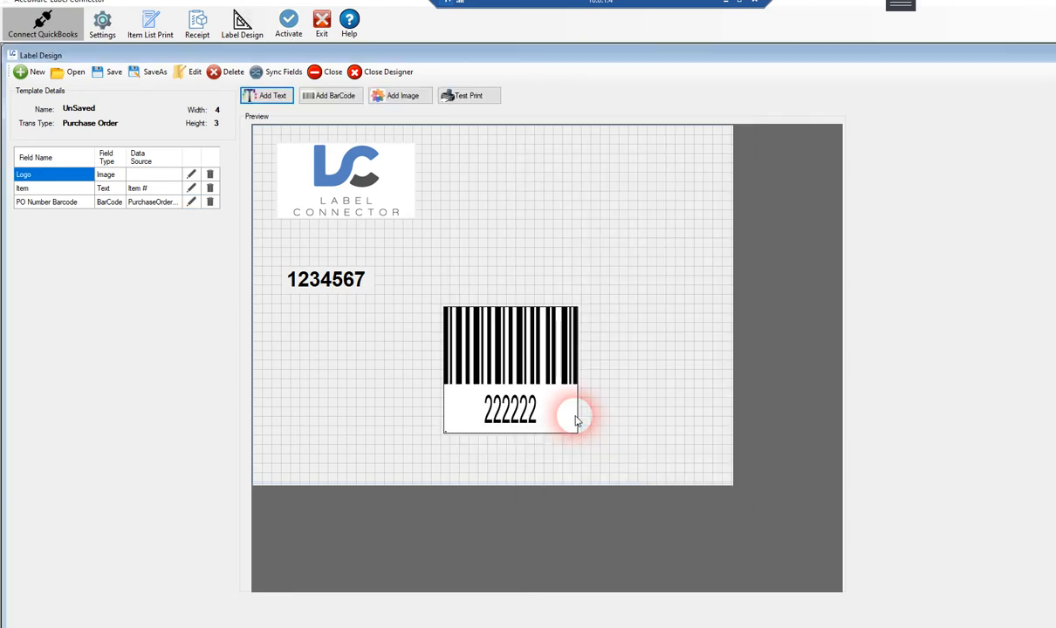
pyautogui.moveTo(522, 354); pyautogui.dragTo(565, 363)
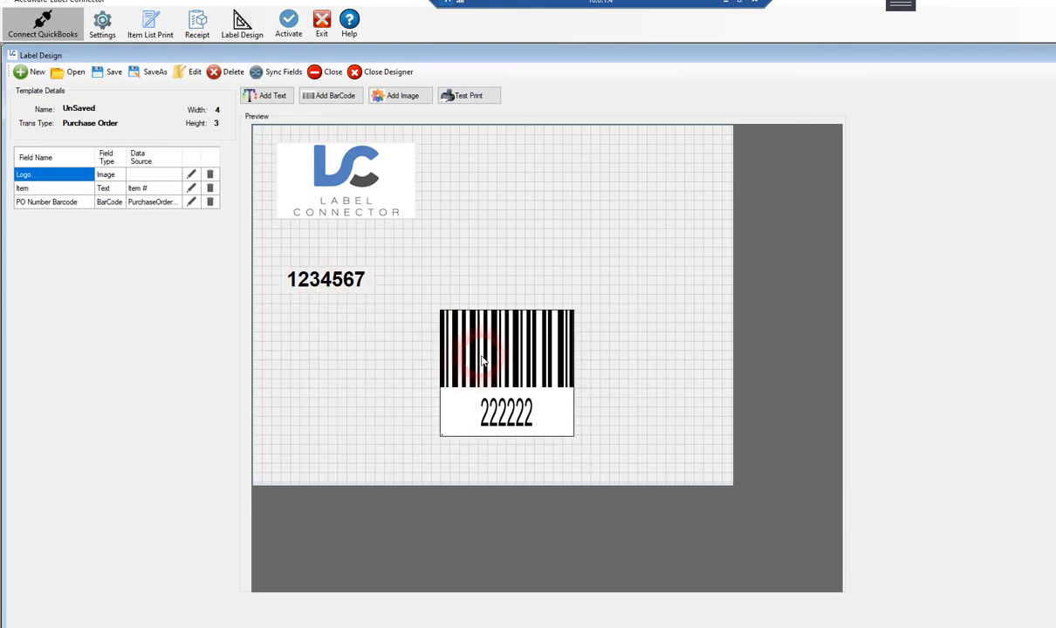
pyautogui.moveTo(522, 338); pyautogui.dragTo(563, 180)
# Step: Add a text field below the item number, named Description with data source Item Description
pyautogui.click(271, 98)
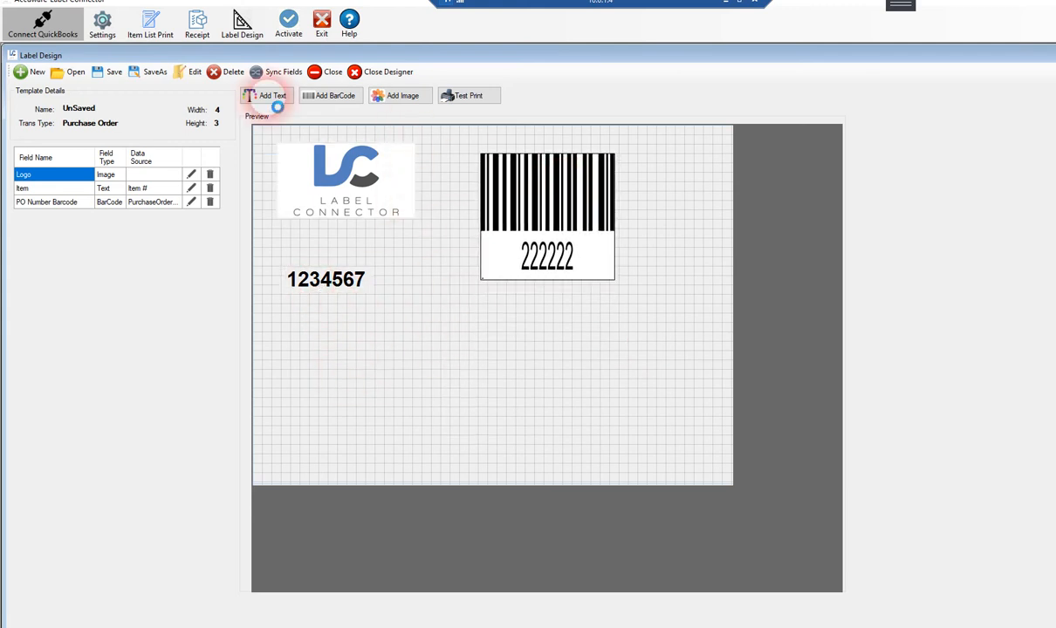
pyautogui.click(302, 362)
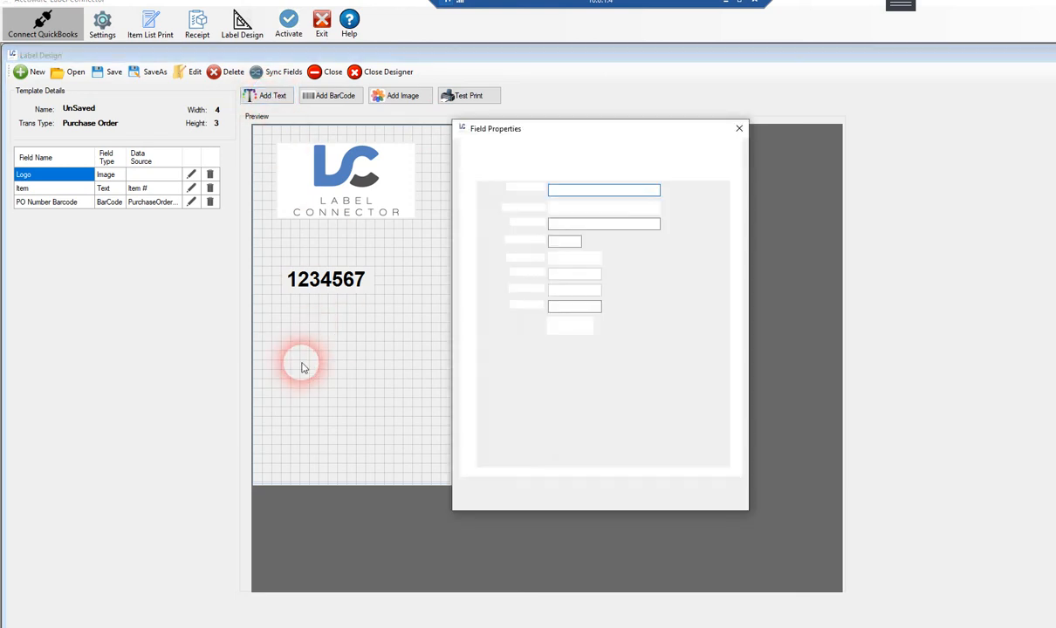
pyautogui.click(583, 207)
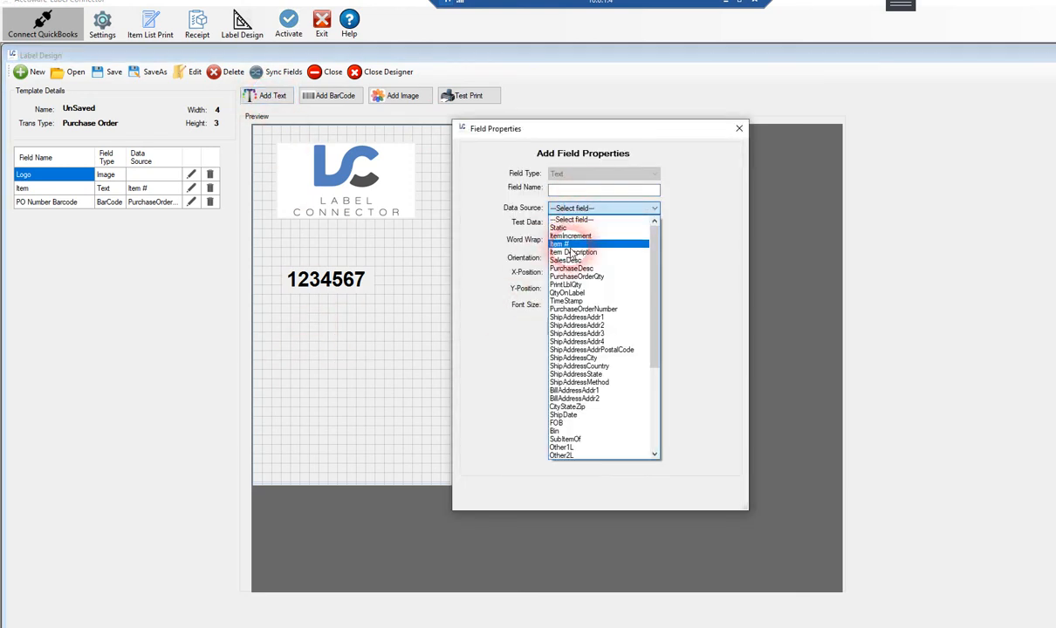
pyautogui.click(571, 252)
pyautogui.click(566, 190)
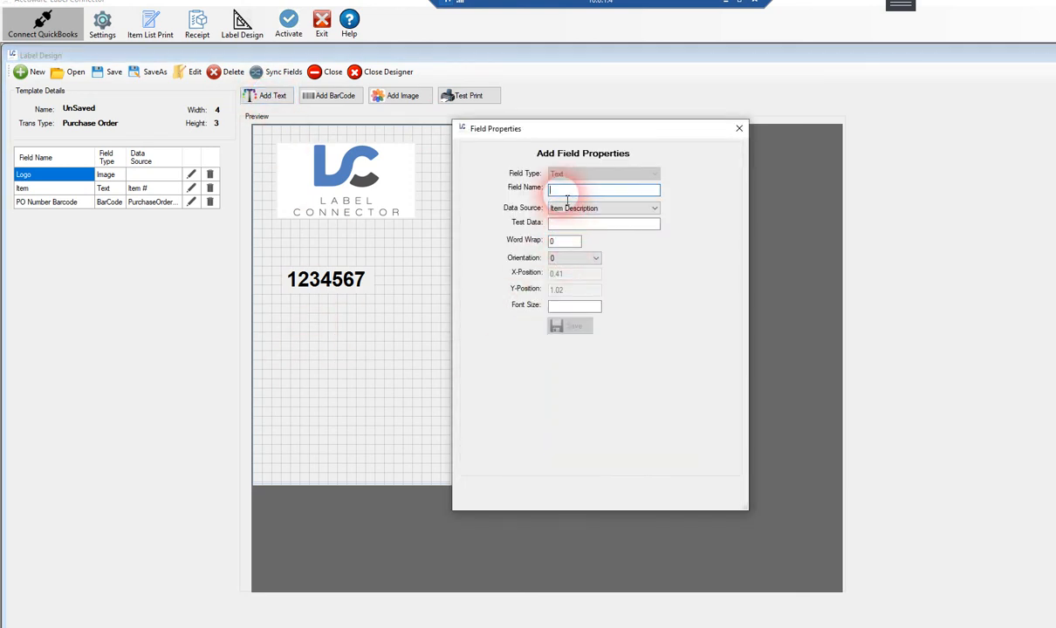
pyautogui.write('Description')
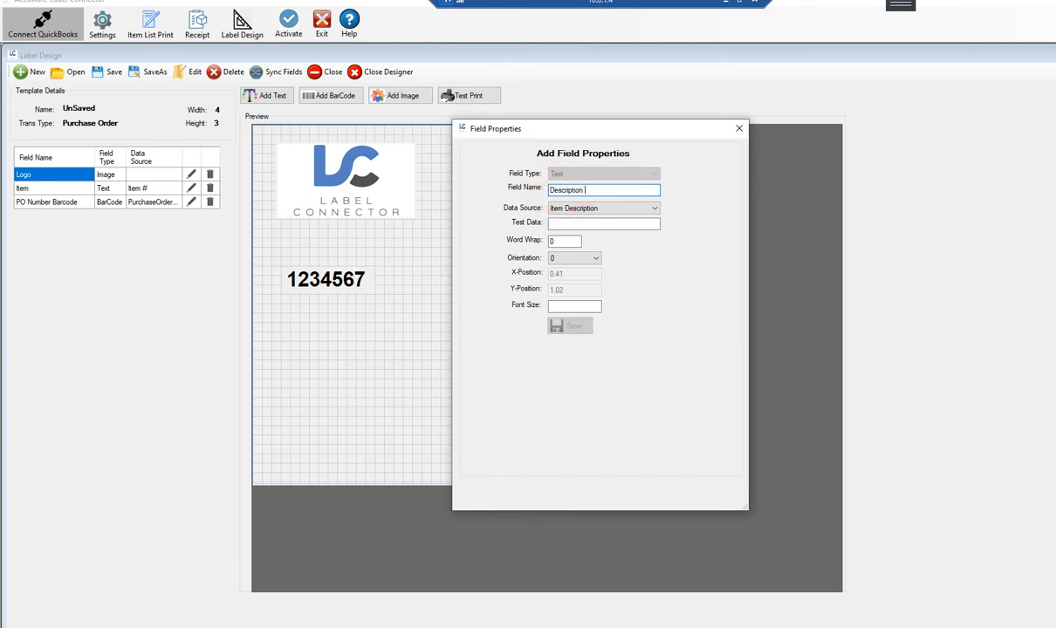
# Step: Enter "This is where my description will print form QB" as the Description field's test data
pyautogui.click(565, 226)
pyautogui.write('This is wher emy description')
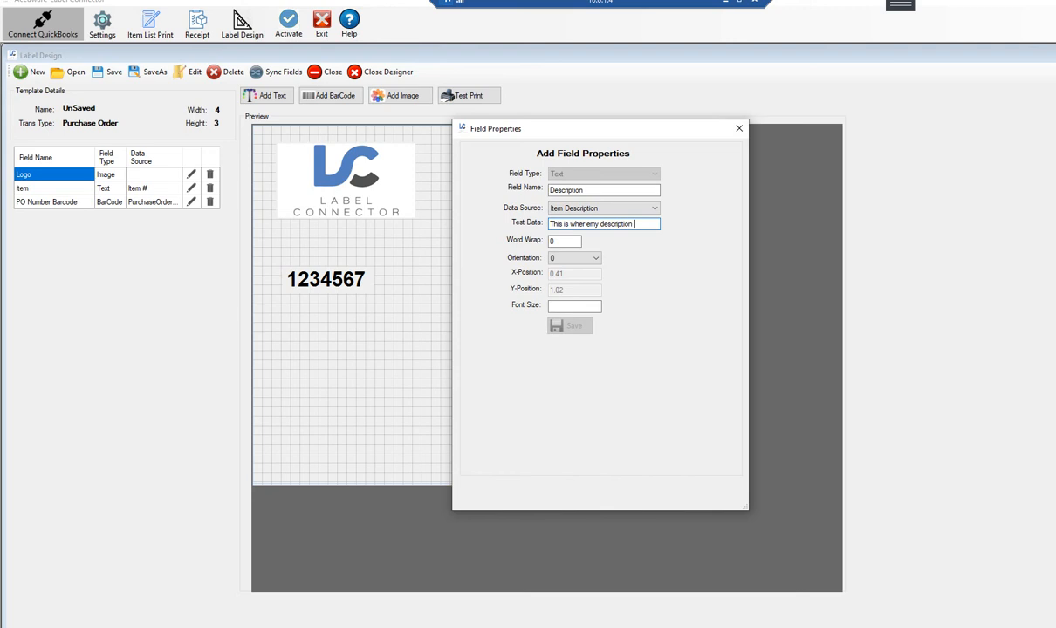
pyautogui.write('will print form Q')
pyautogui.write('B')
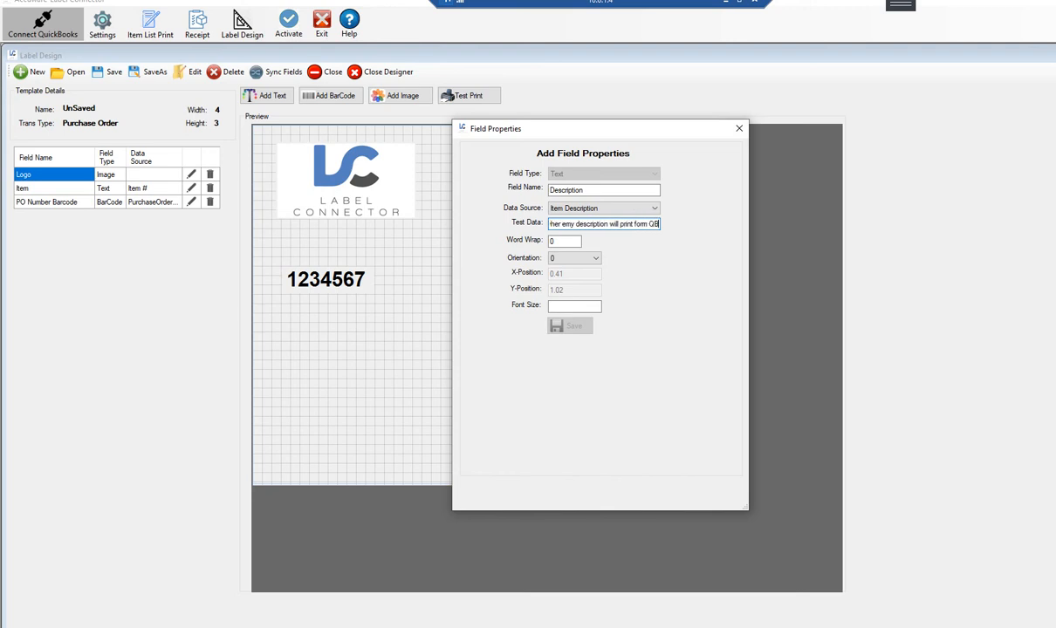
pyautogui.click(569, 226)
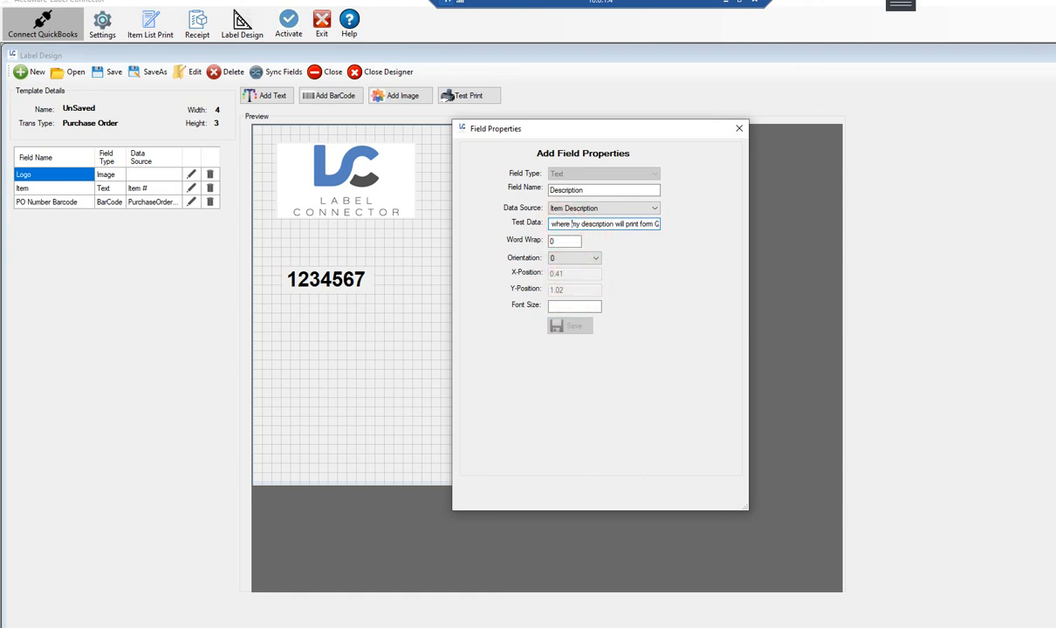
# Step: Set the Description field's font size to 12 and word wrap to 40, and save the field
pyautogui.click(565, 307)
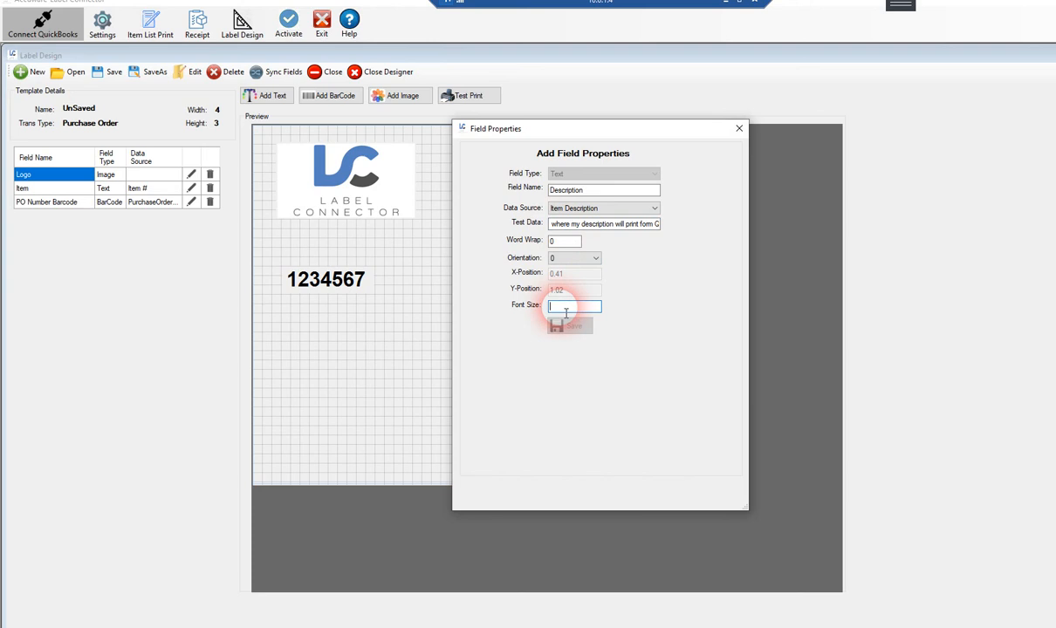
pyautogui.write('12')
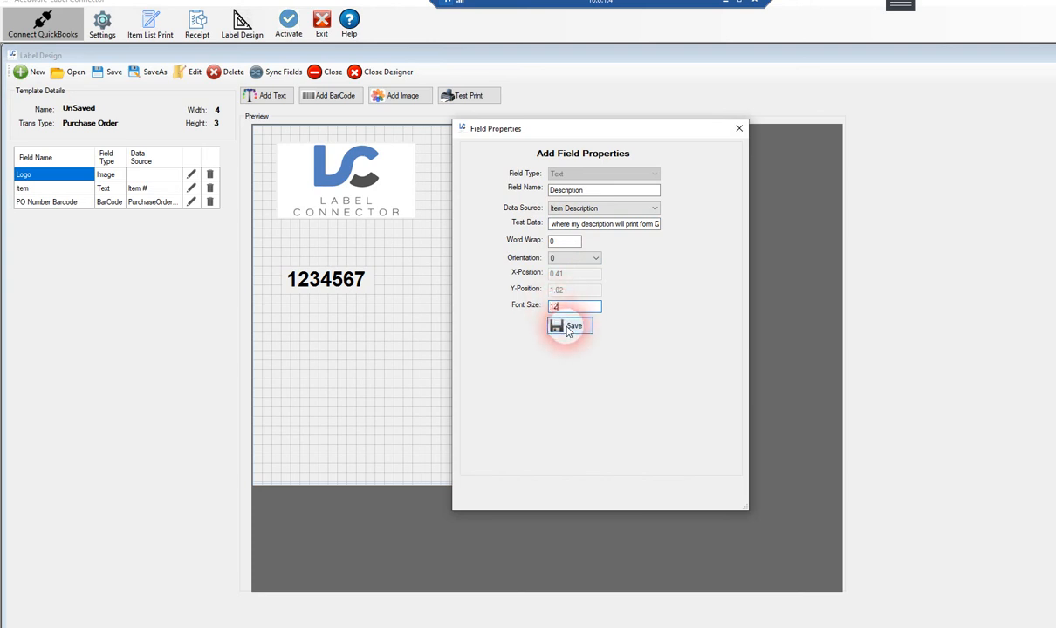
pyautogui.click(562, 242)
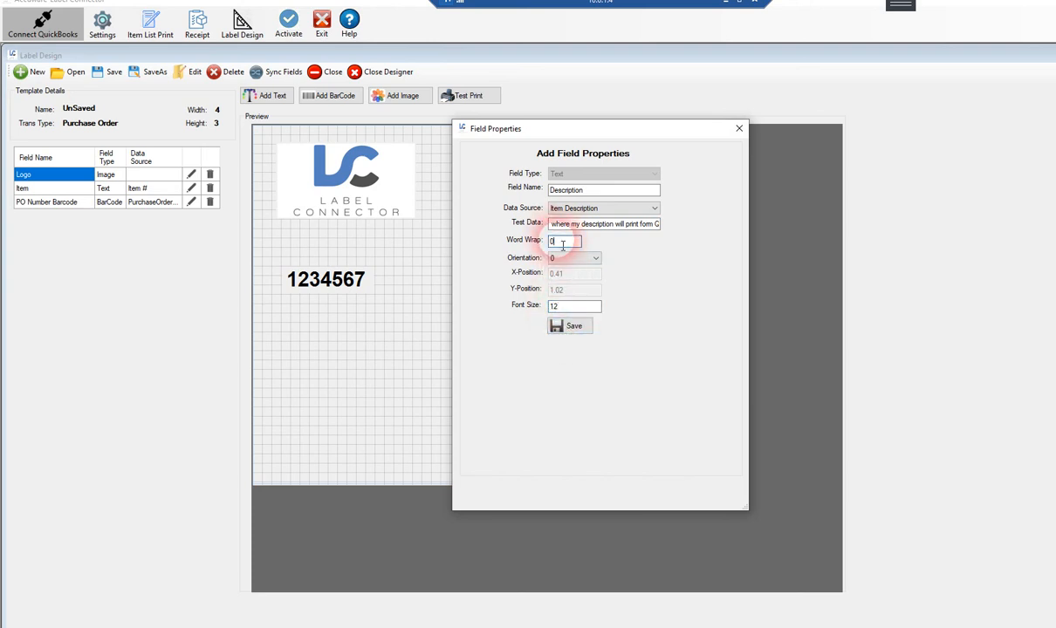
pyautogui.write('4')
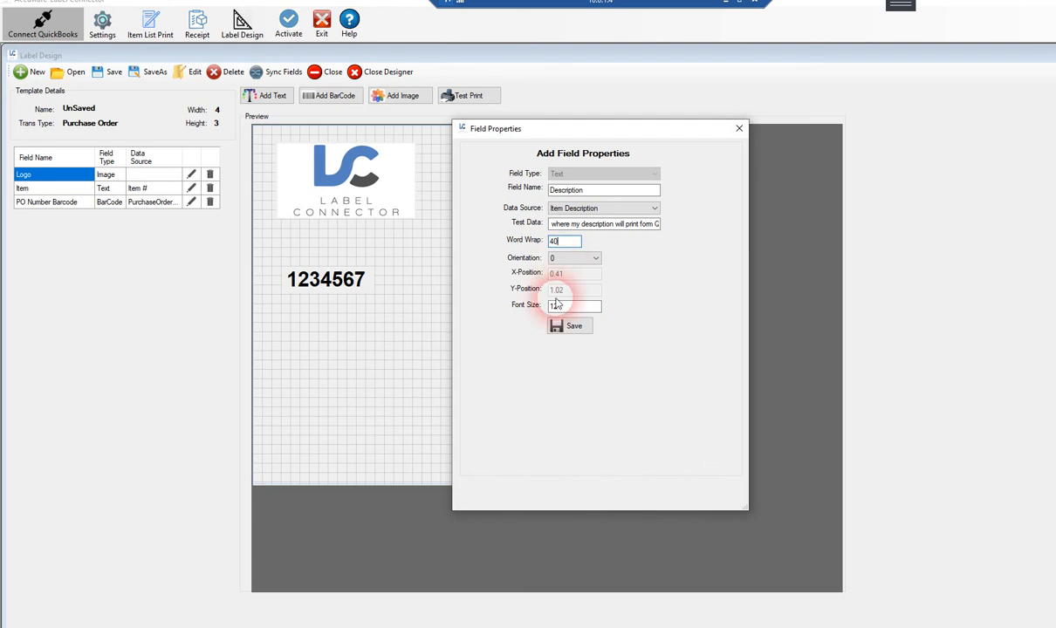
pyautogui.click(567, 326)
# Step: Move the description text slightly up and left so it lines up beneath the item number
pyautogui.click(405, 346)
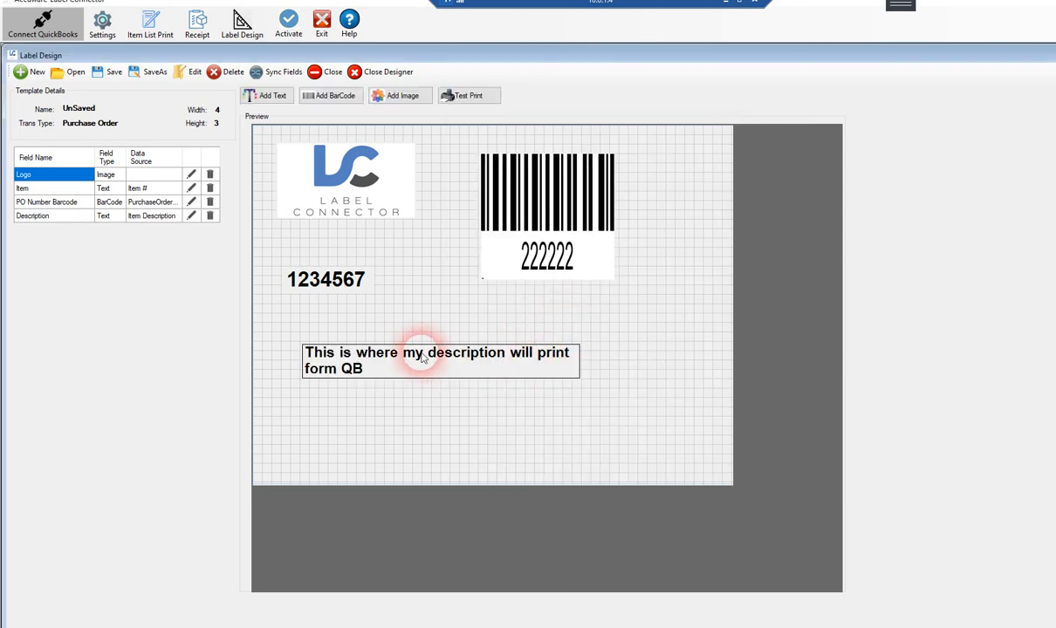
pyautogui.moveTo(377, 362)
pyautogui.mouseDown()
pyautogui.moveTo(375, 349)
pyautogui.moveTo(361, 359)
pyautogui.mouseUp()
pyautogui.click(339, 292)
pyautogui.click(349, 365)
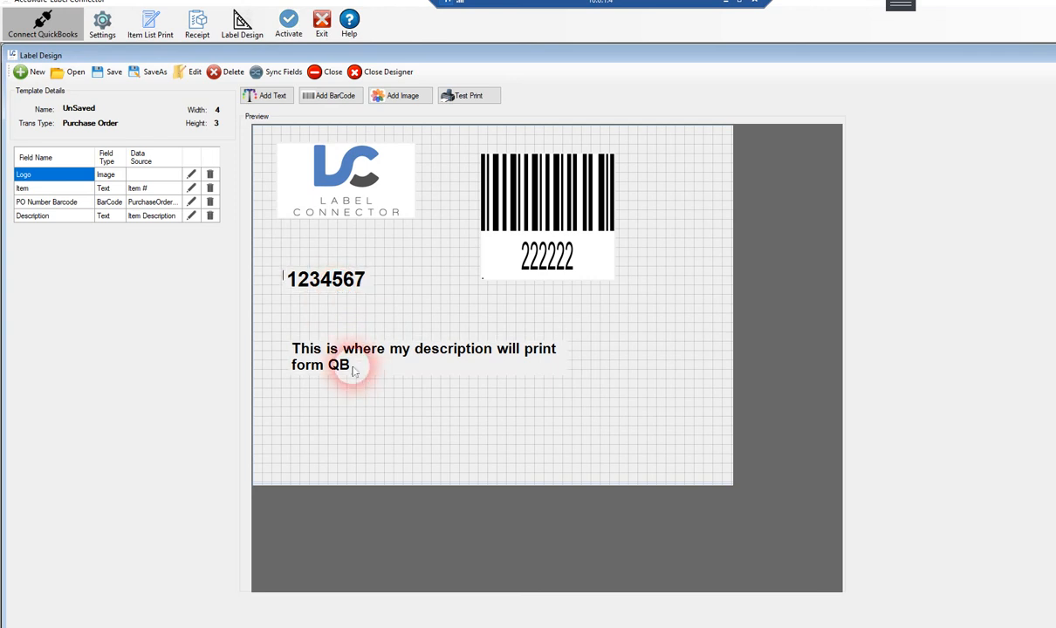
# Step: Shift the PO number barcode slightly right, farther from the logo
pyautogui.click(507, 234)
pyautogui.moveTo(538, 202); pyautogui.dragTo(561, 194)
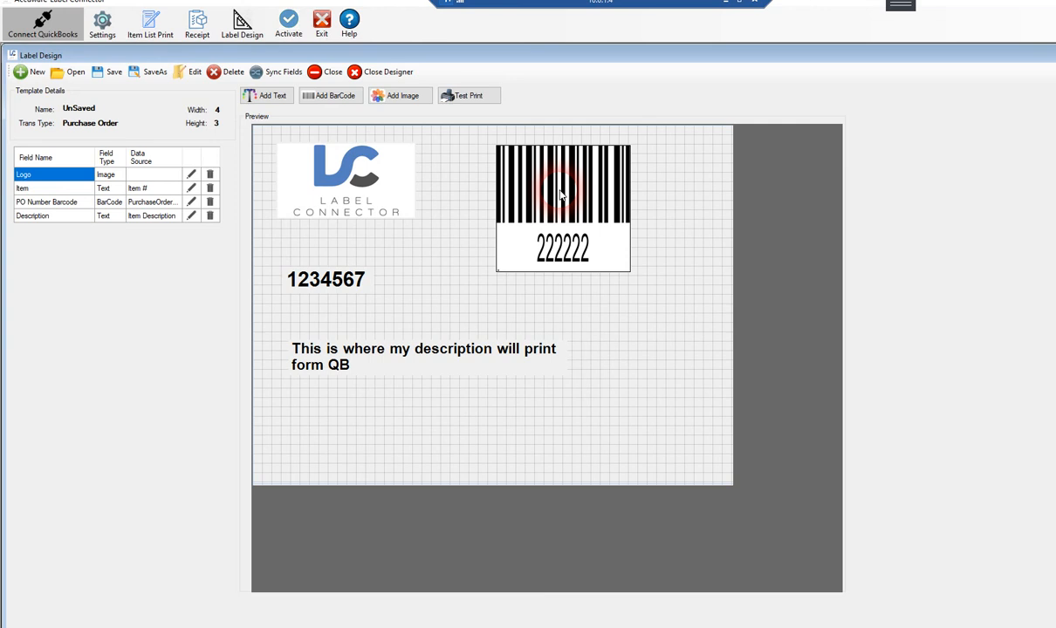
pyautogui.moveTo(561, 194); pyautogui.dragTo(557, 203)
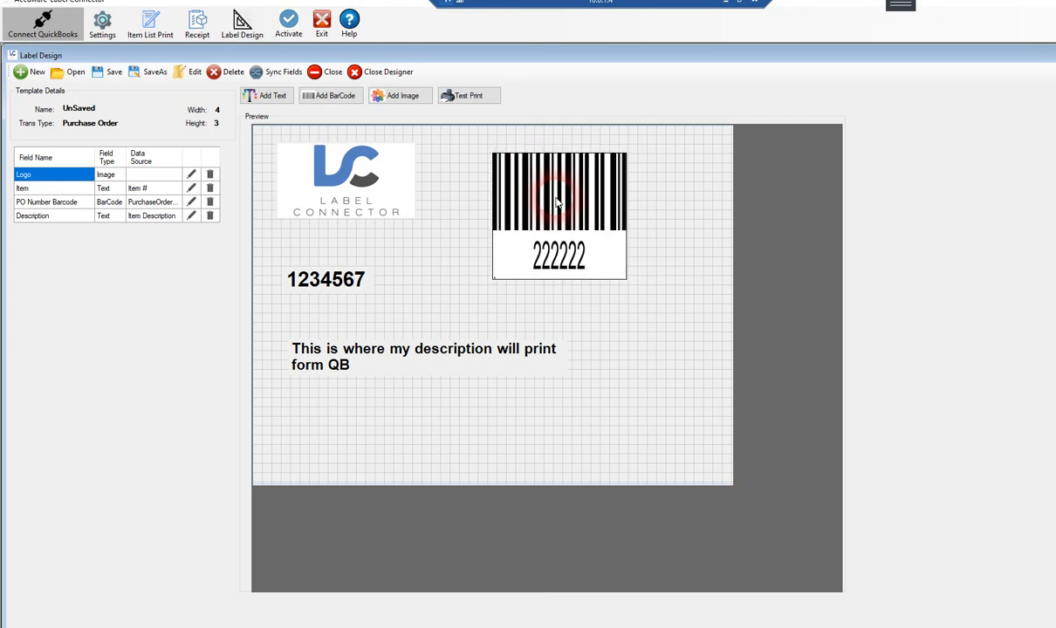
pyautogui.click(450, 289)
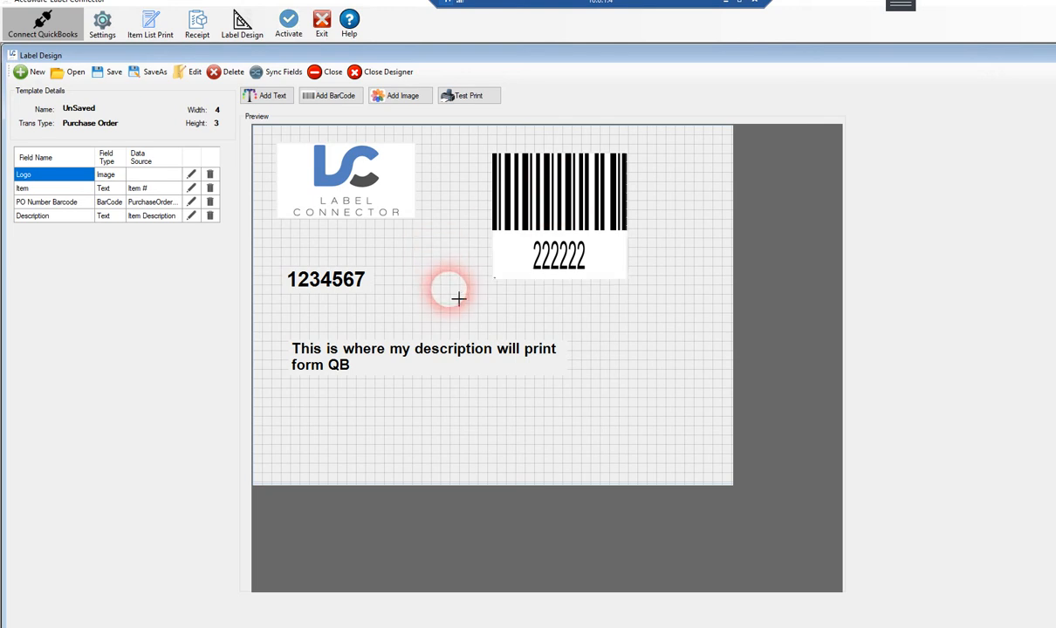
# Step: Save the template as "PO Label 1" in the Accuware folder and close the label designer
pyautogui.click(110, 73)
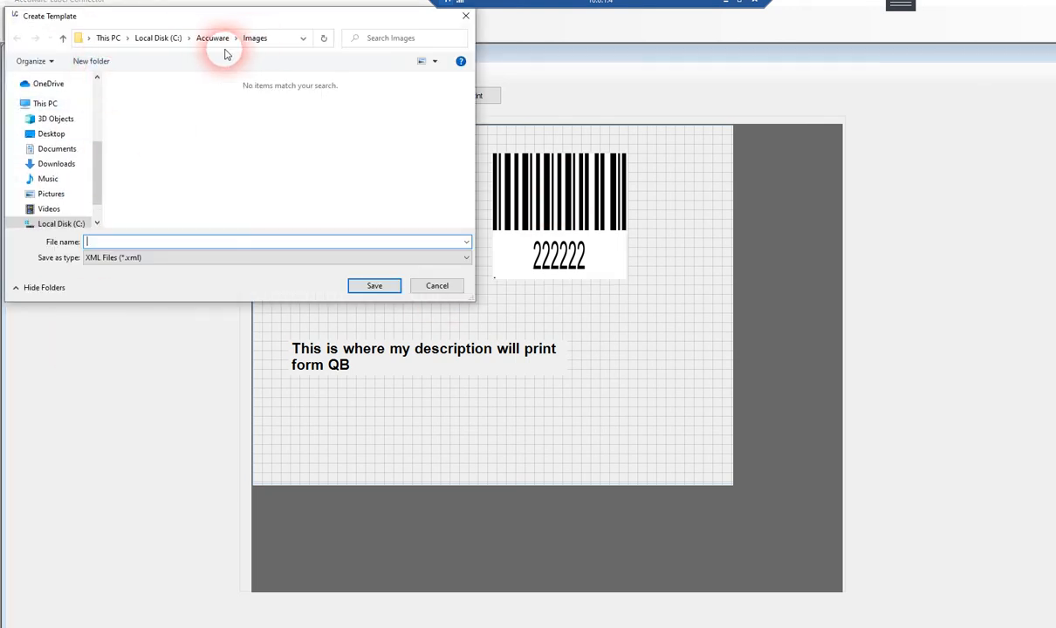
pyautogui.click(212, 38)
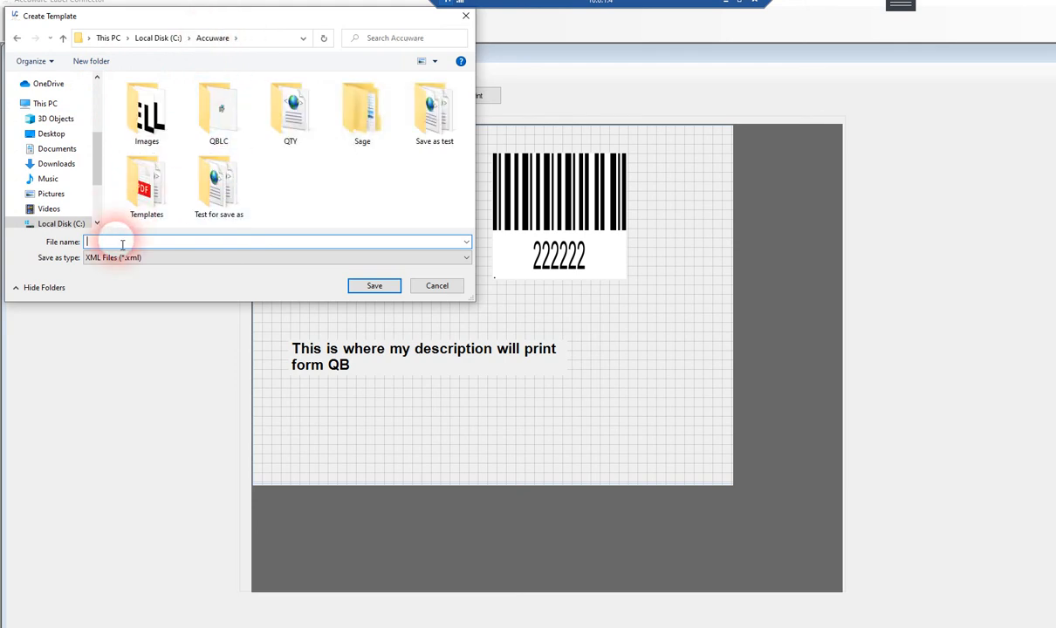
pyautogui.write('PO La')
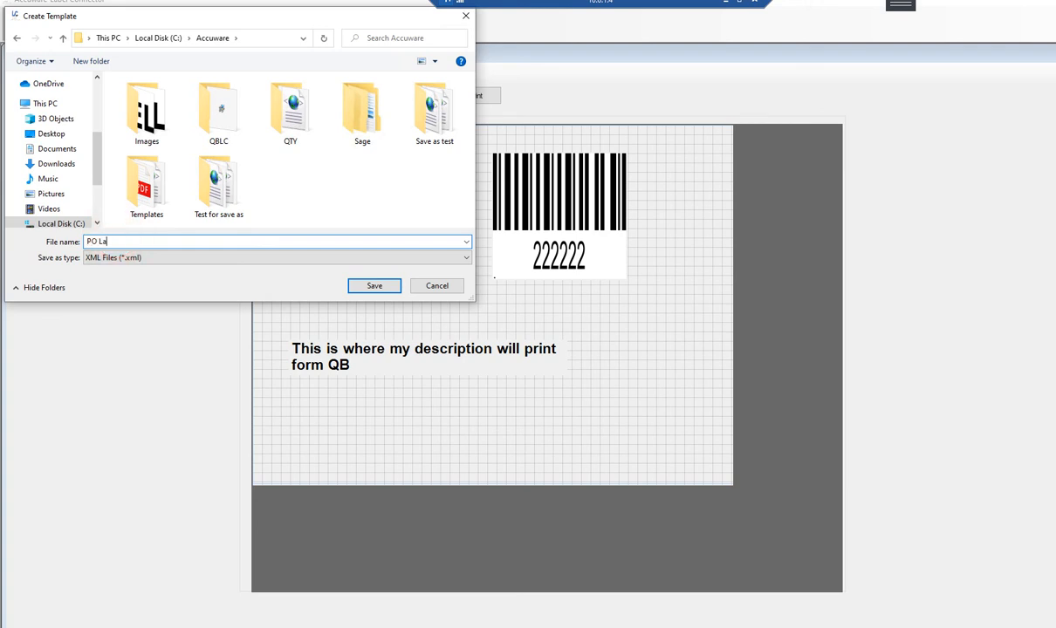
pyautogui.write('bel 1')
pyautogui.click(374, 285)
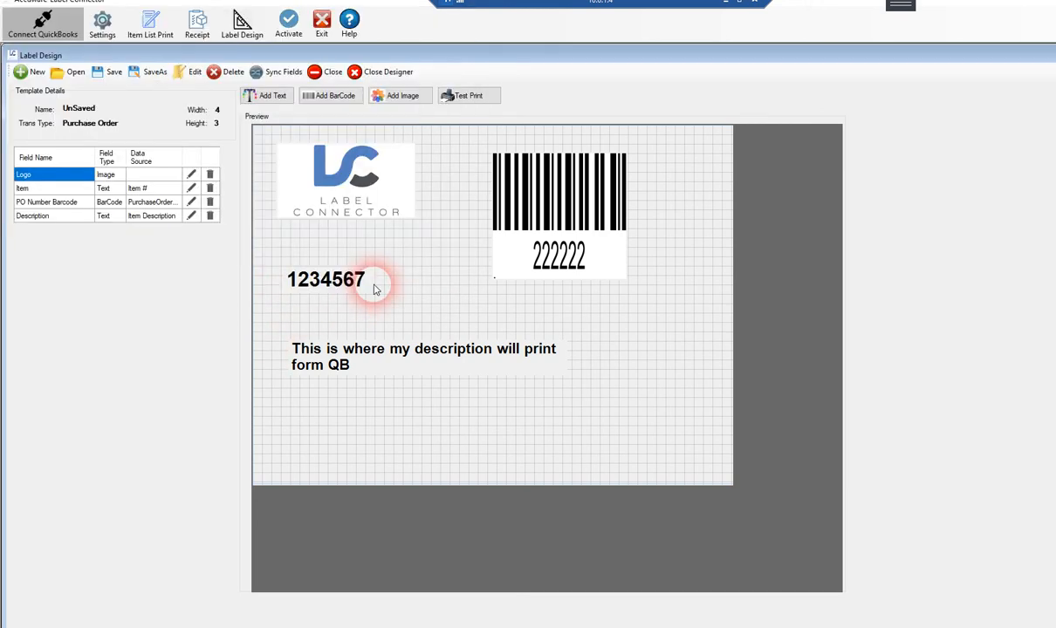
pyautogui.click(629, 372)
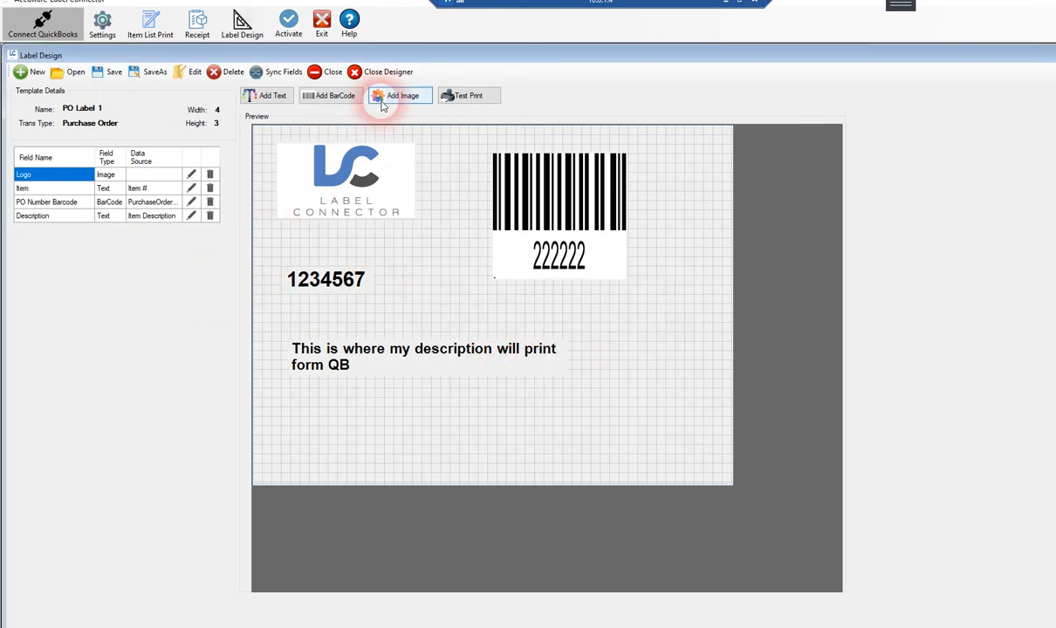
pyautogui.click(389, 71)
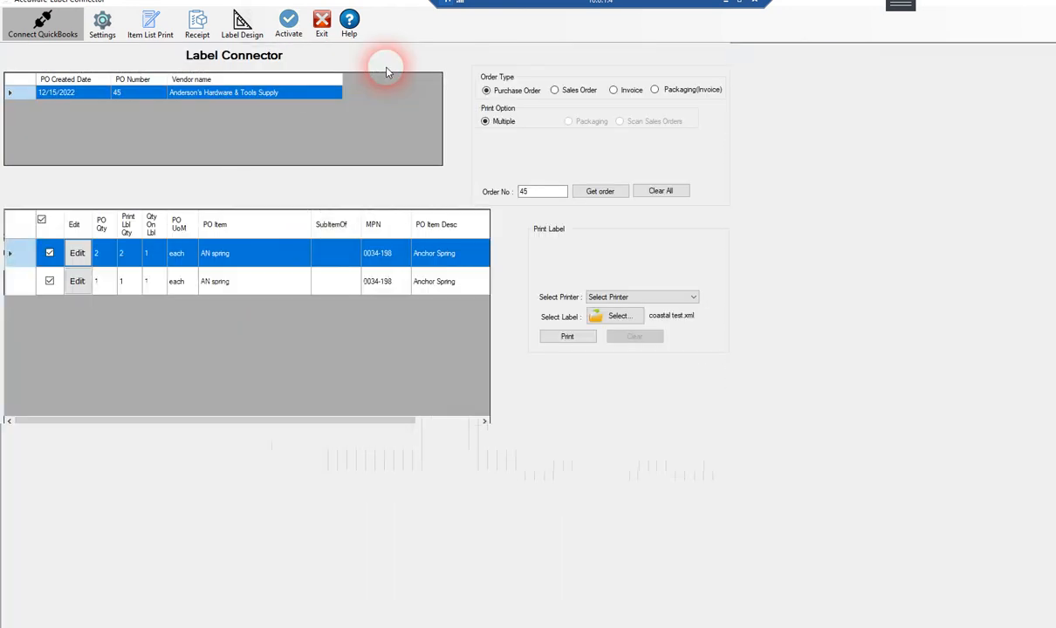
# Step: Replace the purchase order number with that of the order to print and retrieve its items
pyautogui.click(593, 199)
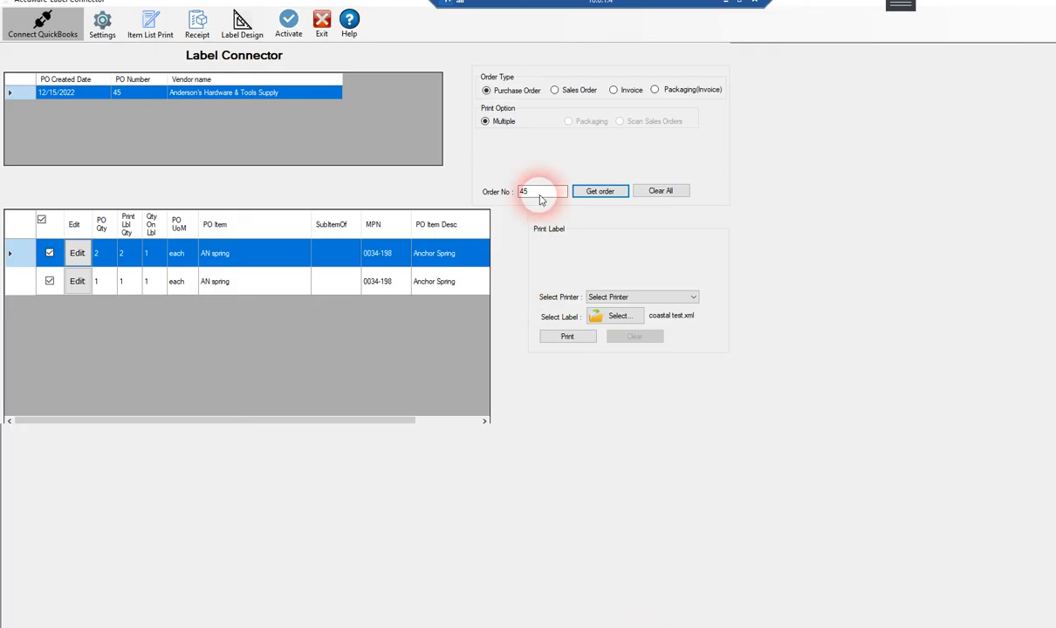
pyautogui.click(543, 197)
pyautogui.press('BackSpace')
pyautogui.press('BackSpace')
pyautogui.write('39')
pyautogui.click(617, 193)
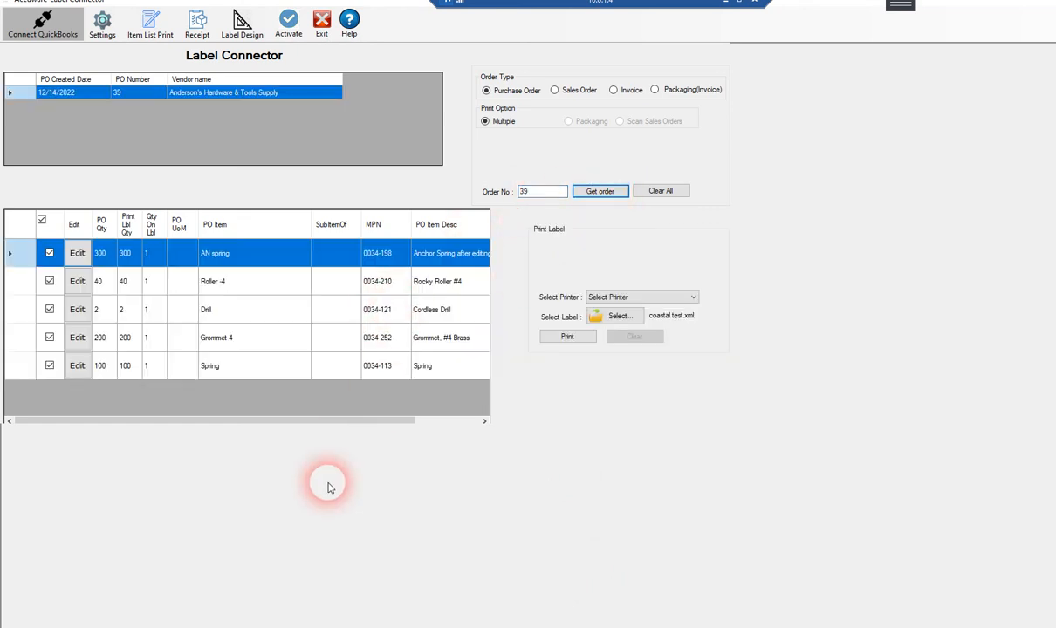
# Step: Choose PO Label 1.xml from the Accuware folder as the print label and 4BARCODE 4B-2054D as the printer
pyautogui.click(619, 316)
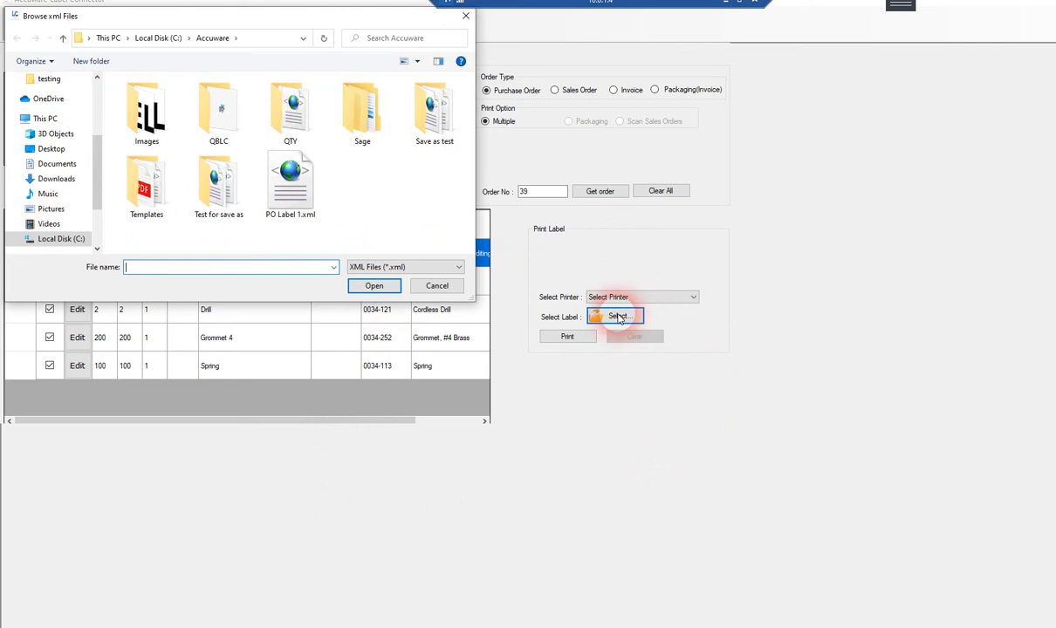
pyautogui.click(51, 239)
pyautogui.doubleClick(135, 123)
pyautogui.click(294, 190)
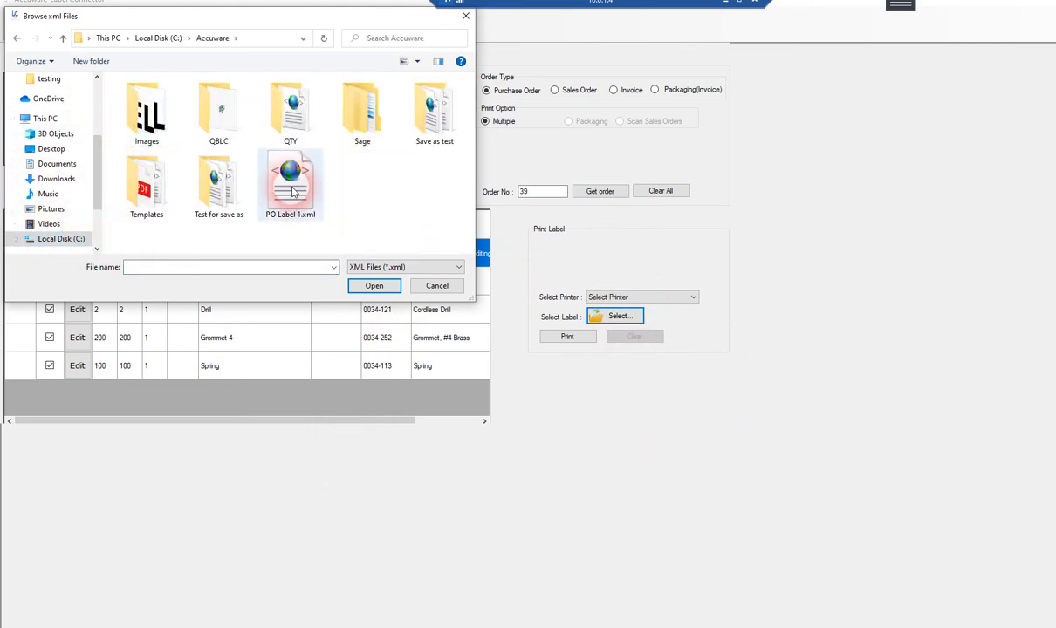
pyautogui.click(374, 285)
pyautogui.click(600, 382)
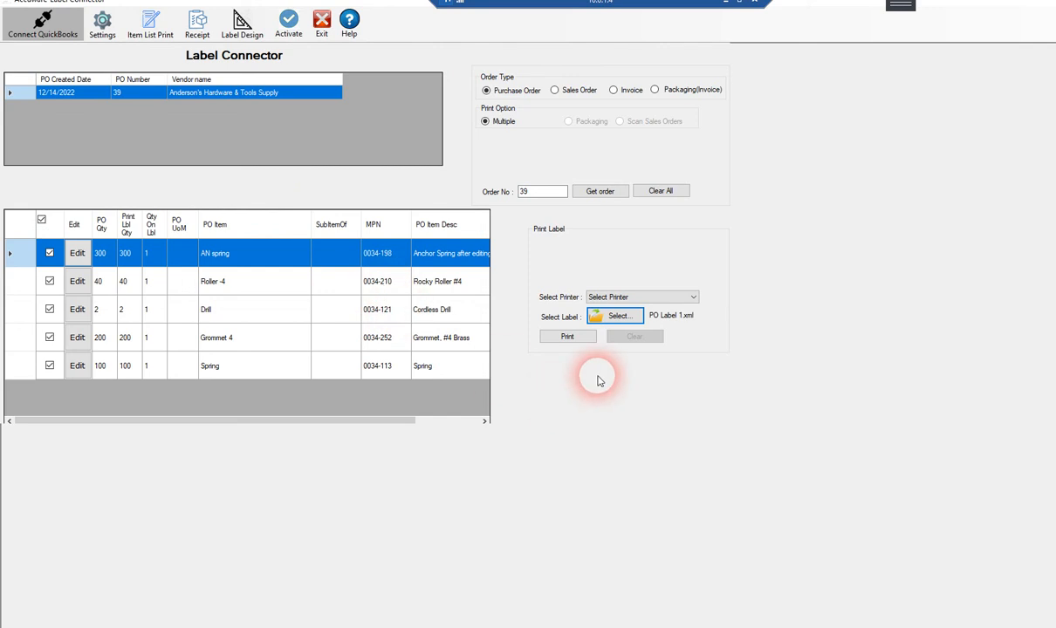
pyautogui.click(613, 299)
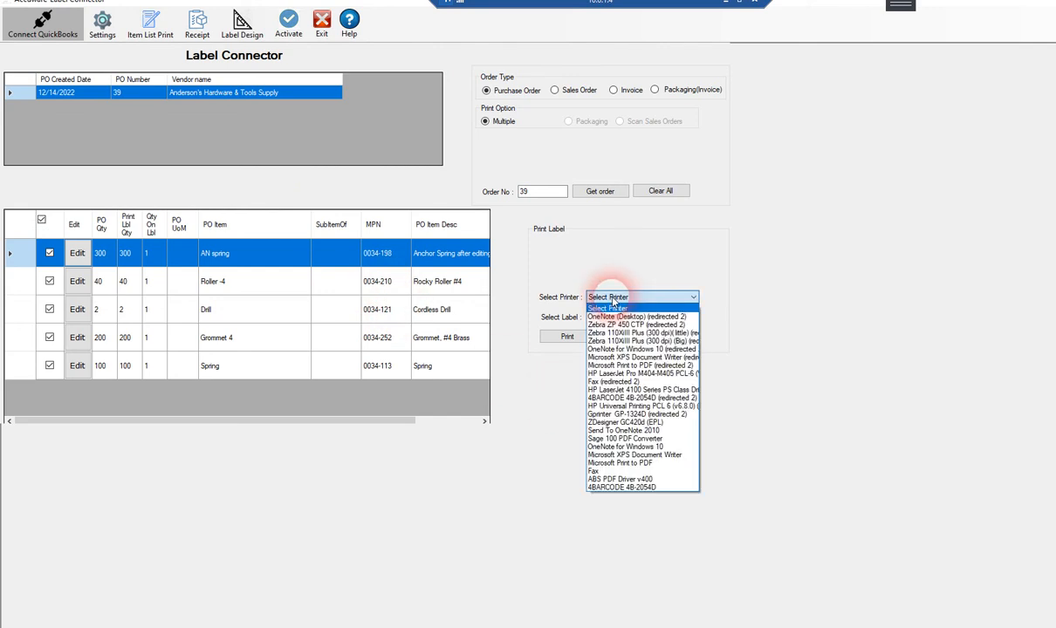
pyautogui.click(628, 486)
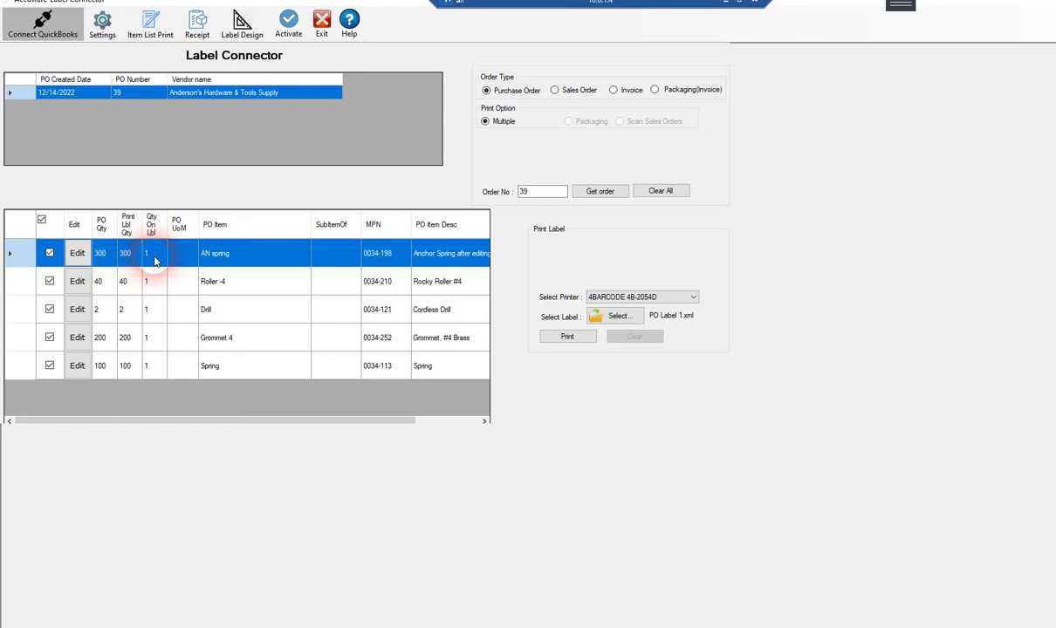
# Step: Print labels for the Drill item only, and check the printed labels in the Camera app before returning to Label Connector
pyautogui.click(41, 220)
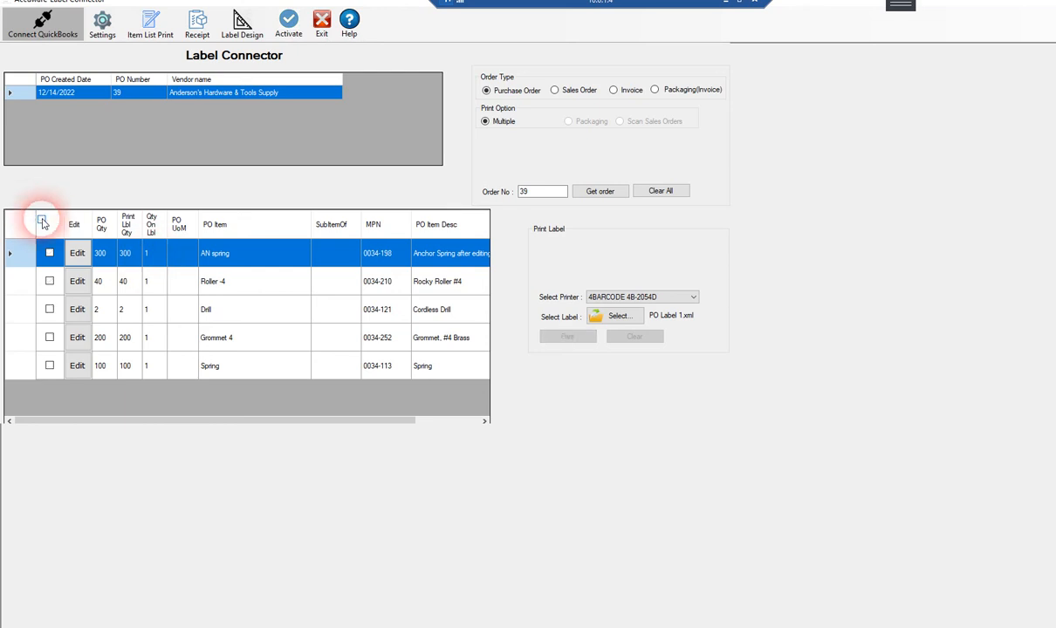
pyautogui.click(50, 310)
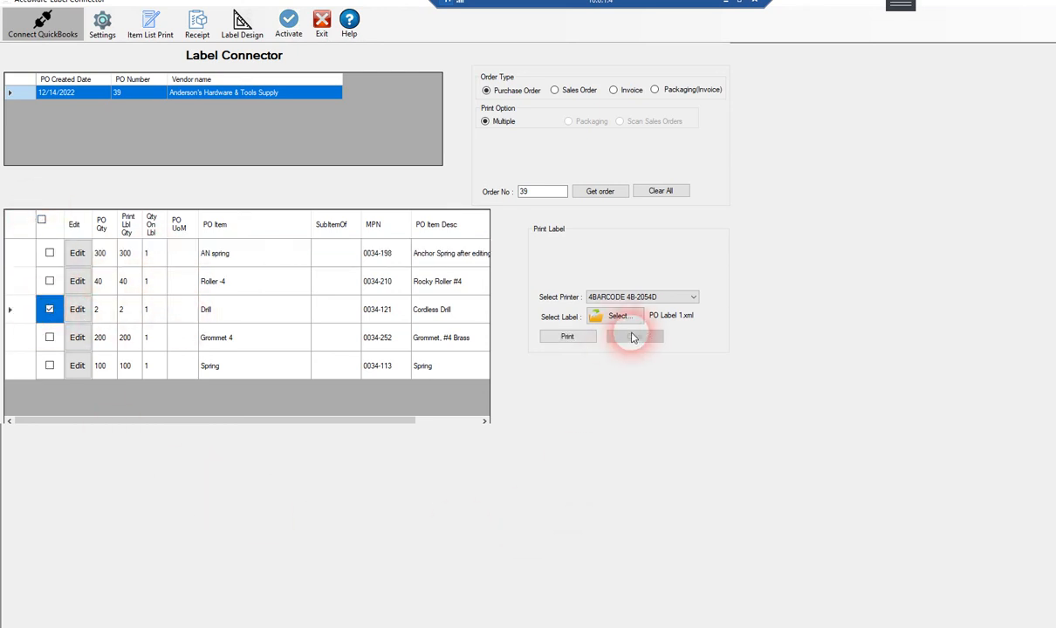
pyautogui.click(567, 338)
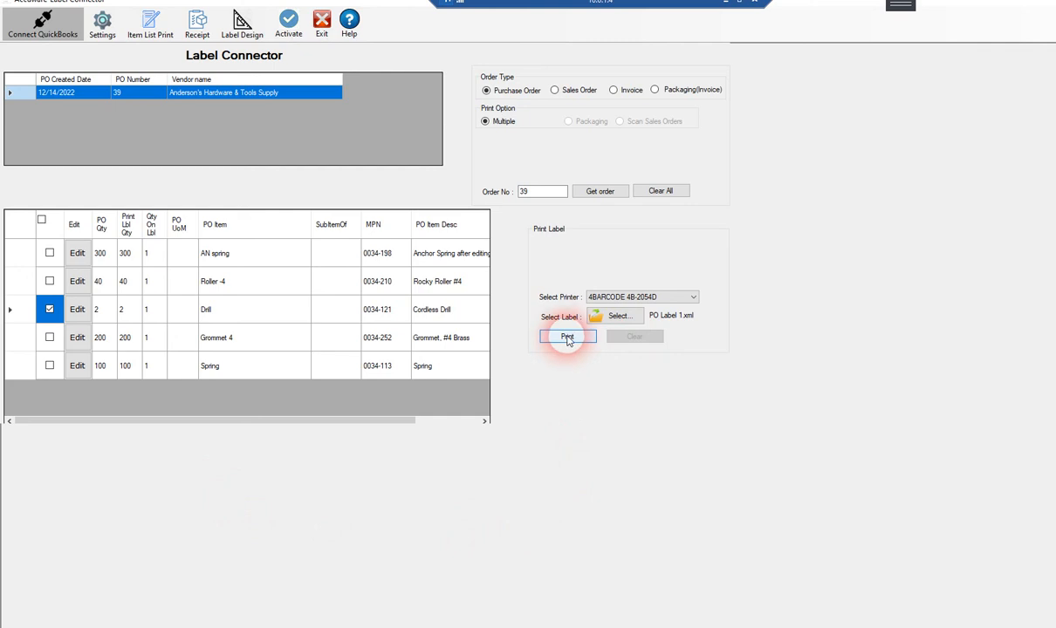
pyautogui.click(677, 627)
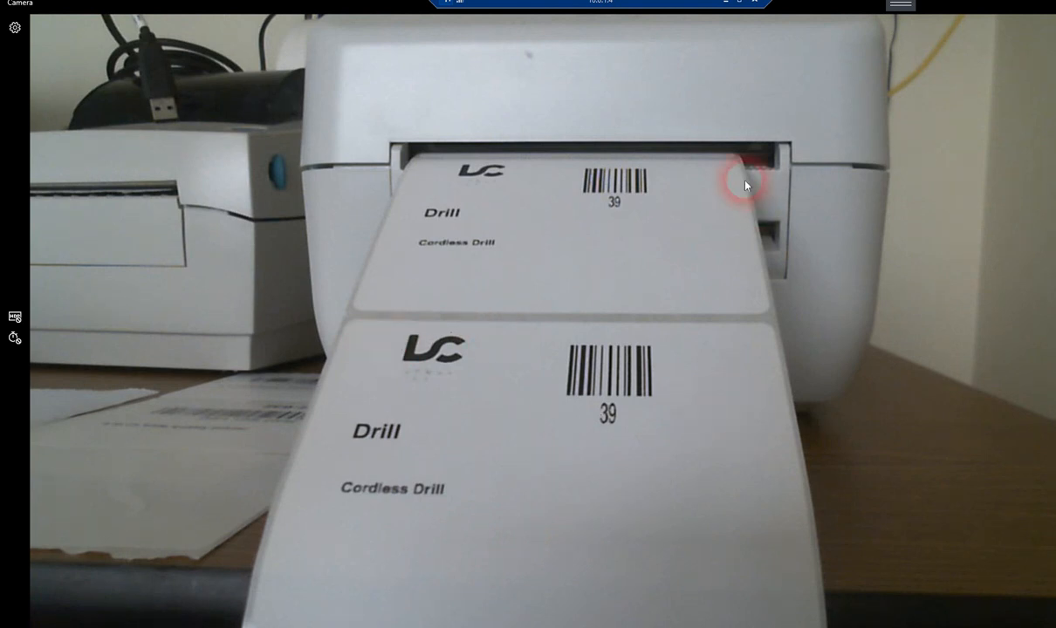
pyautogui.hotkey('alt', 'Tab')
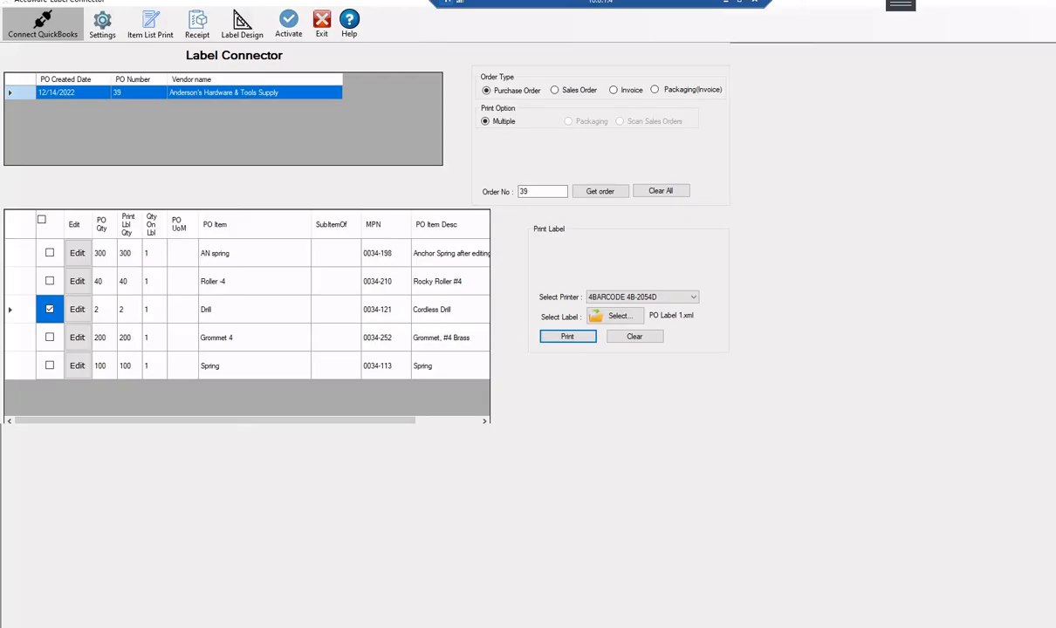